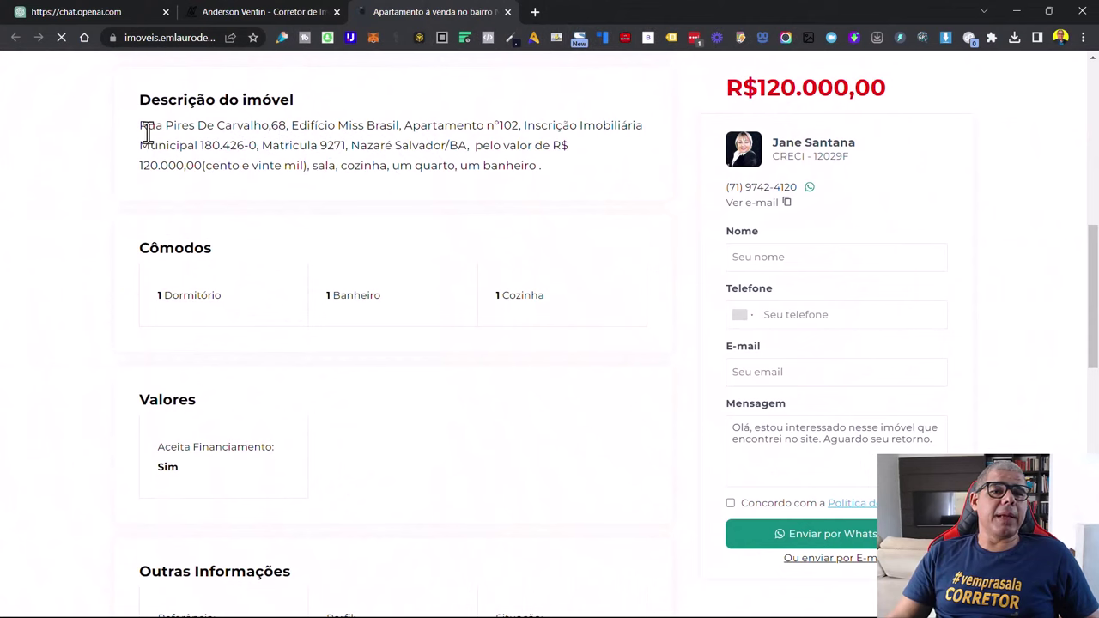
Copy the full apartment description from the Anderson Ventin listing and switch back to ChatGPT
left_click_drag(139, 126, 501, 186)
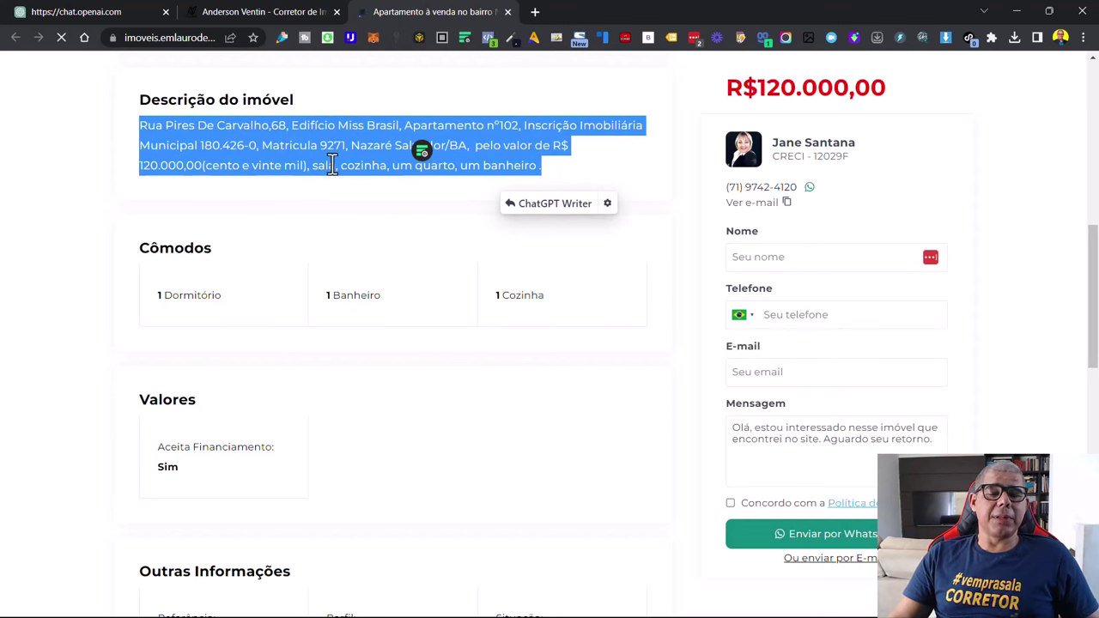
right_click(268, 140)
left_click(310, 156)
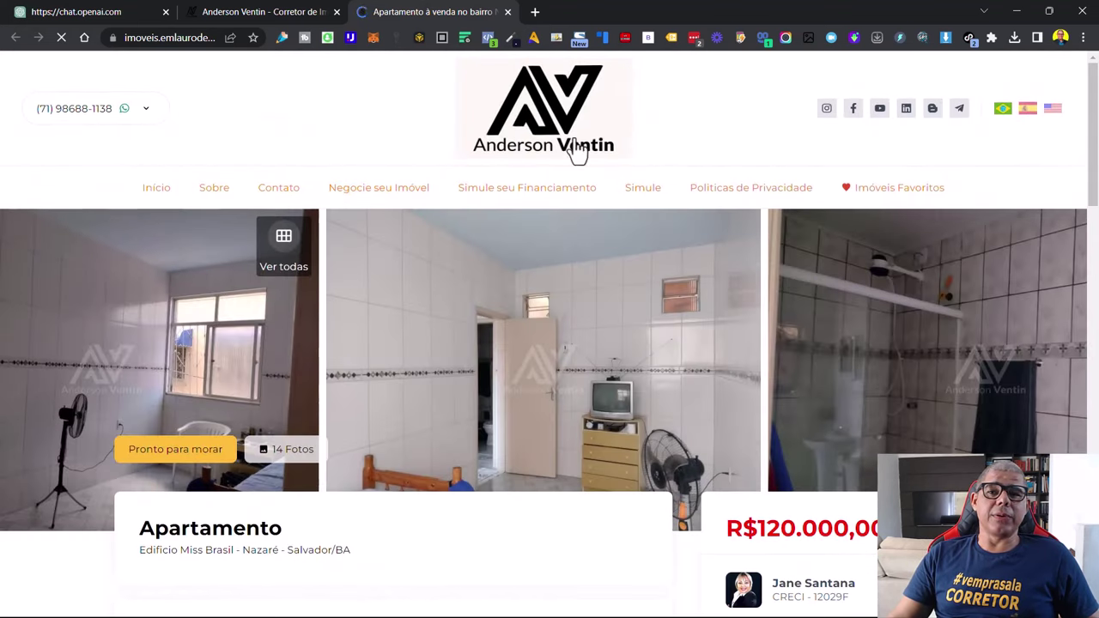
left_click(101, 18)
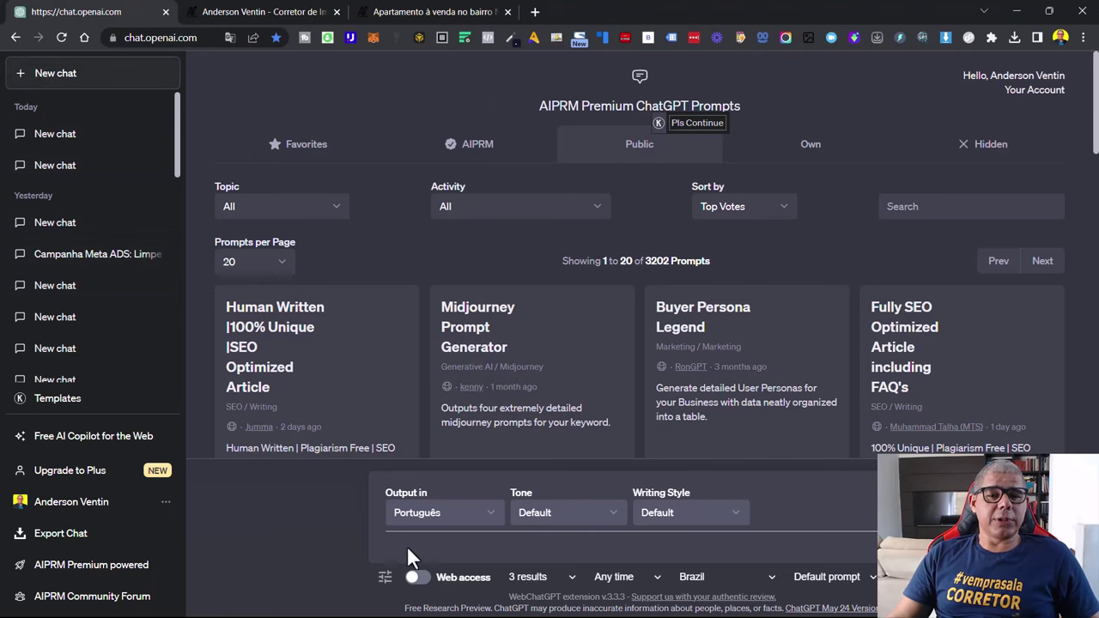
Type the prompt 'Aja com um especialista em storytelling do mercado imobilia' in the message box
scroll(407, 546, "down", 5)
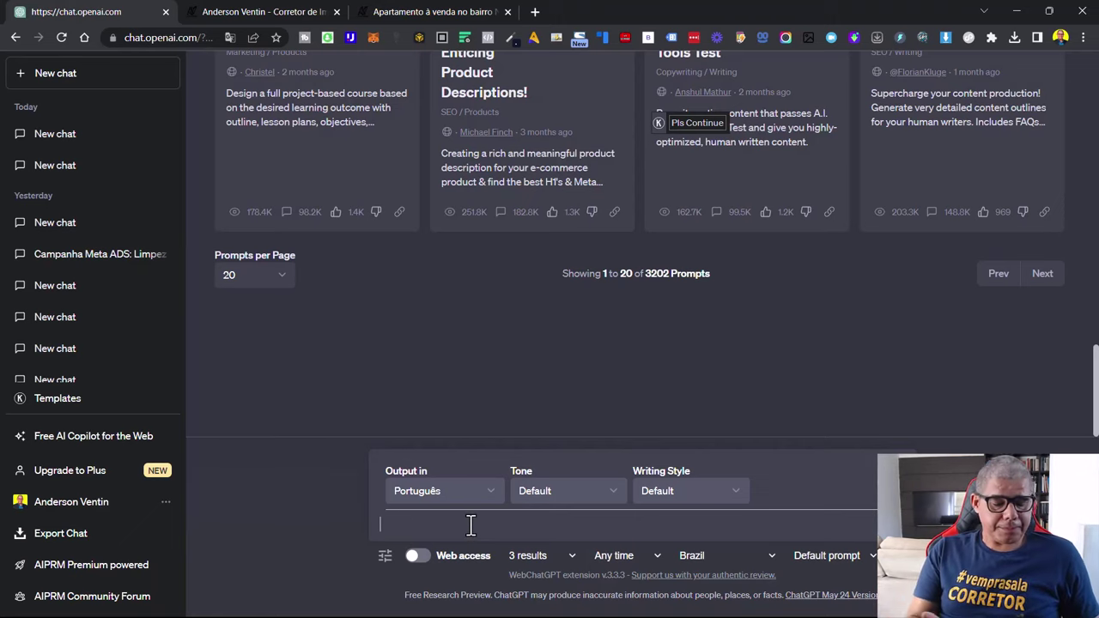
type("Aja ")
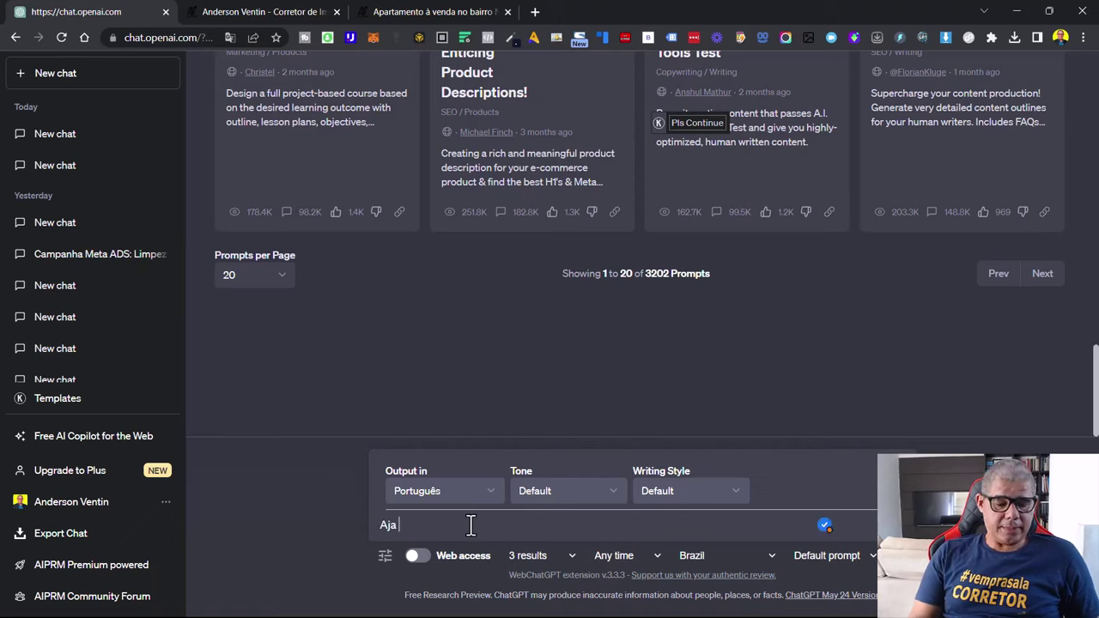
type("com")
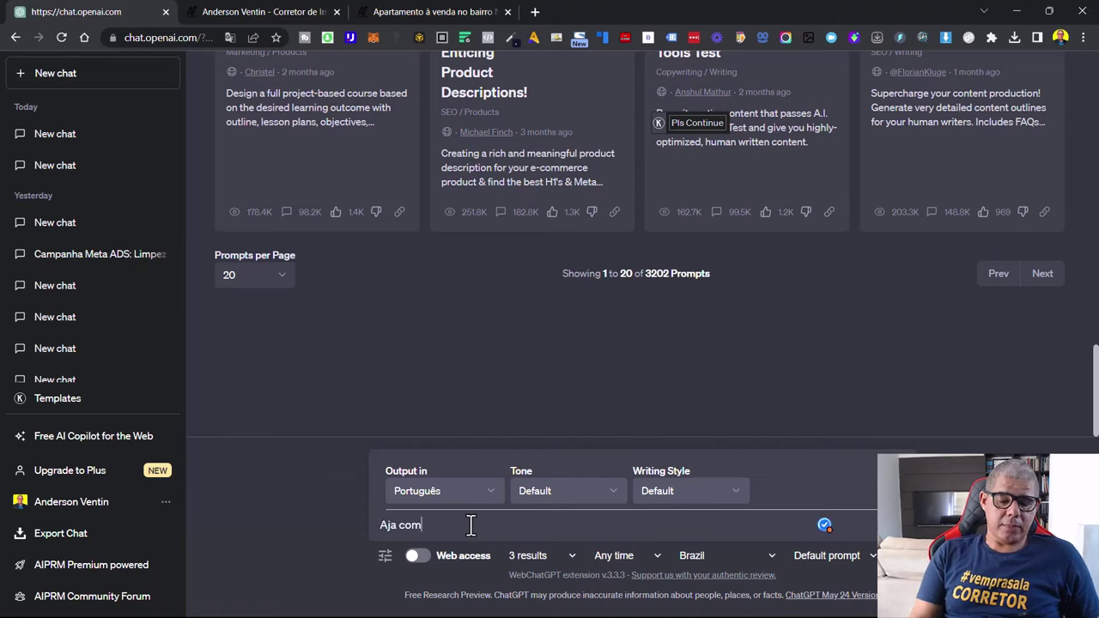
type(" um especialista em storytelling")
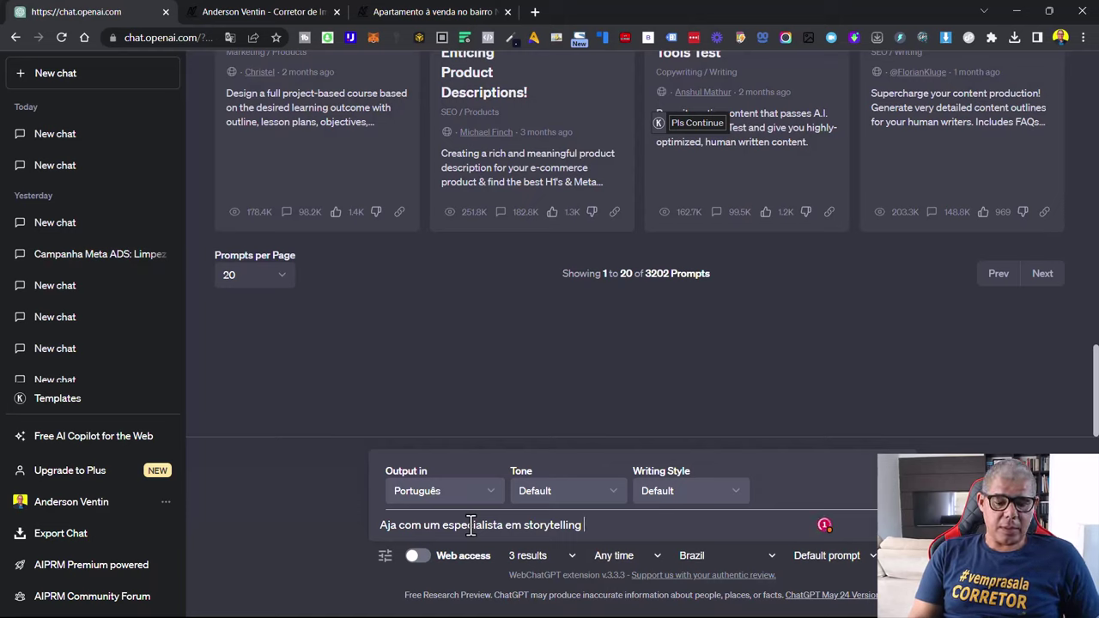
type("storytelling")
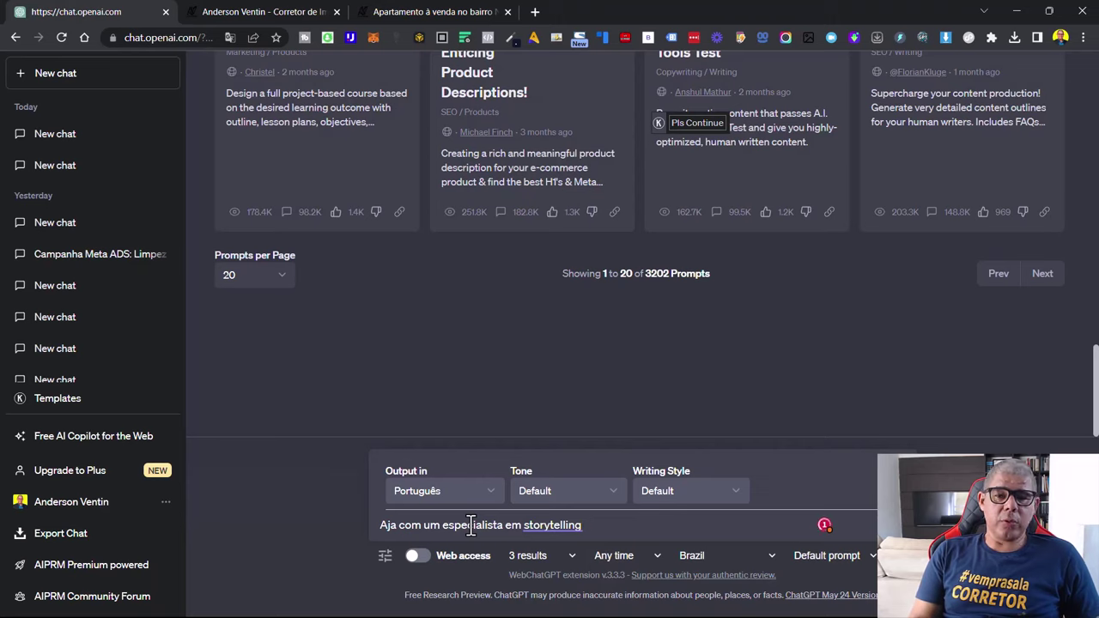
type(" do mercado")
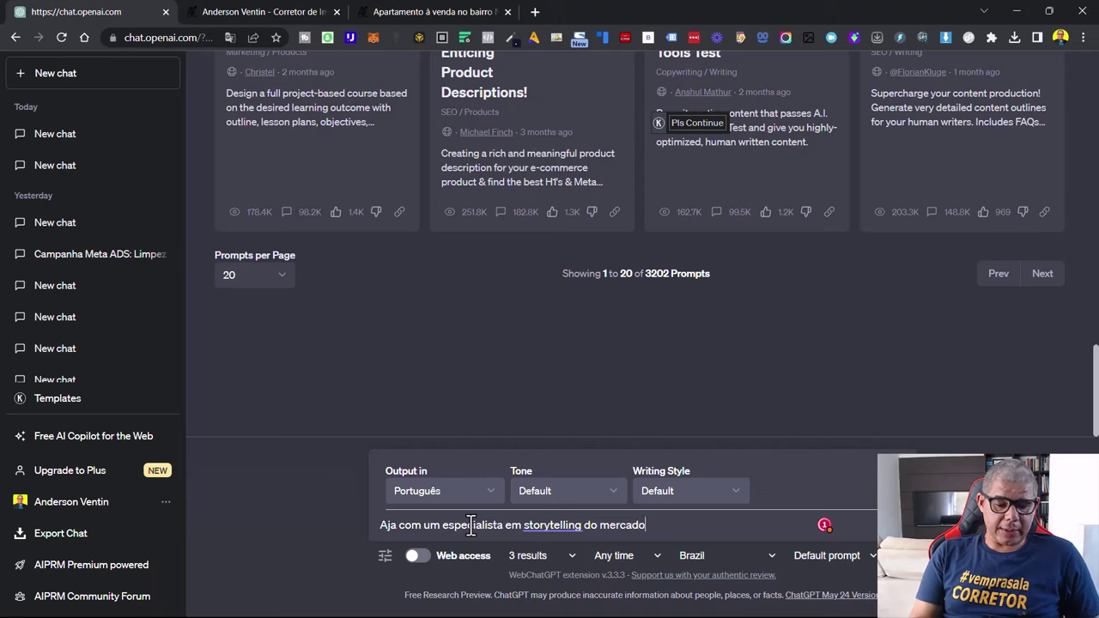
type(" imobiliario")
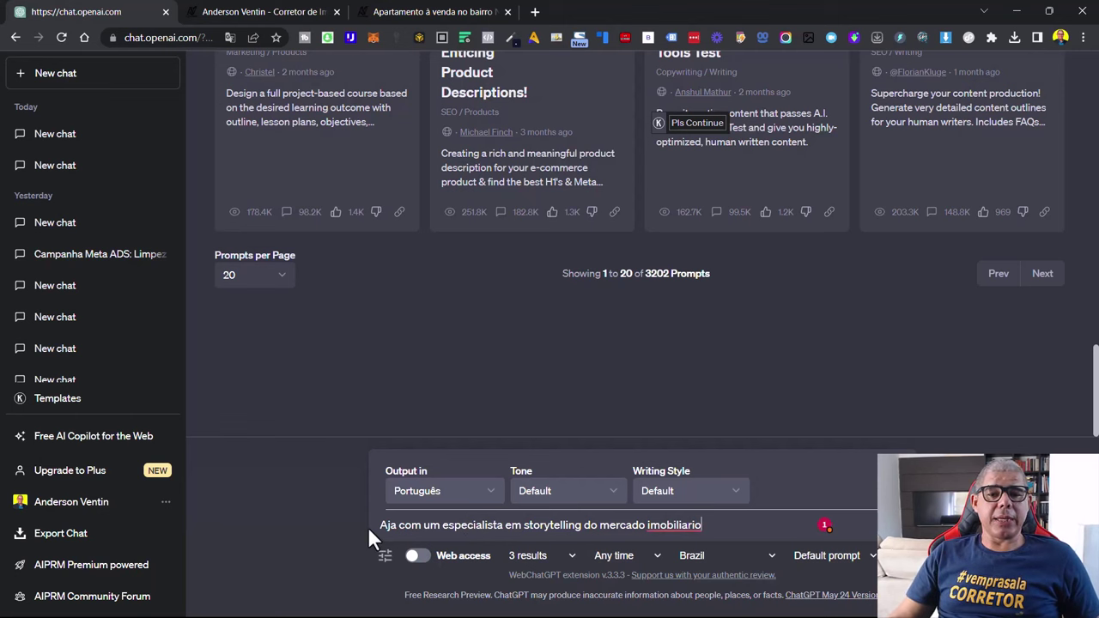
Zoom the page to 150% and correct 'imobiliario' to 'imobiliário' using the spelling suggestion
key("ctrl+plus")
key("ctrl+plus")
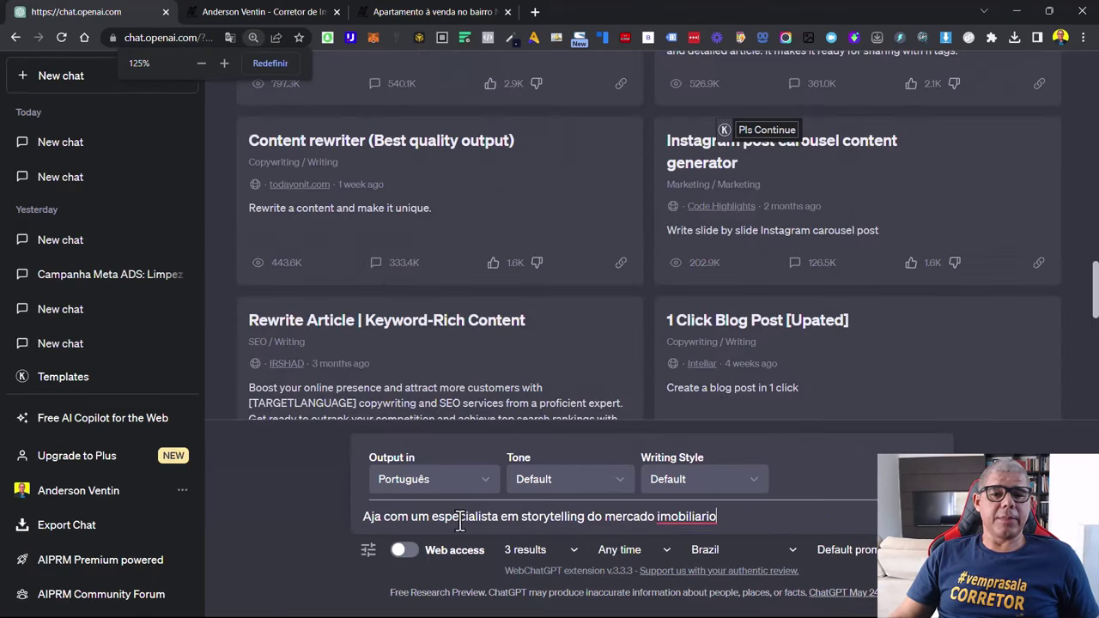
key("ctrl+plus")
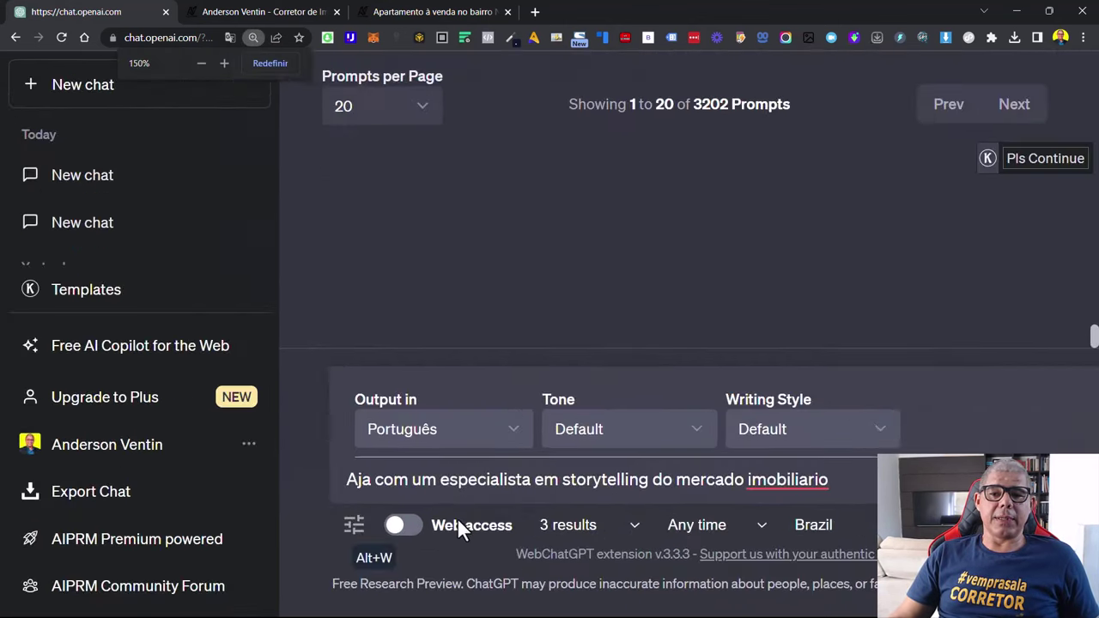
double_click(353, 481)
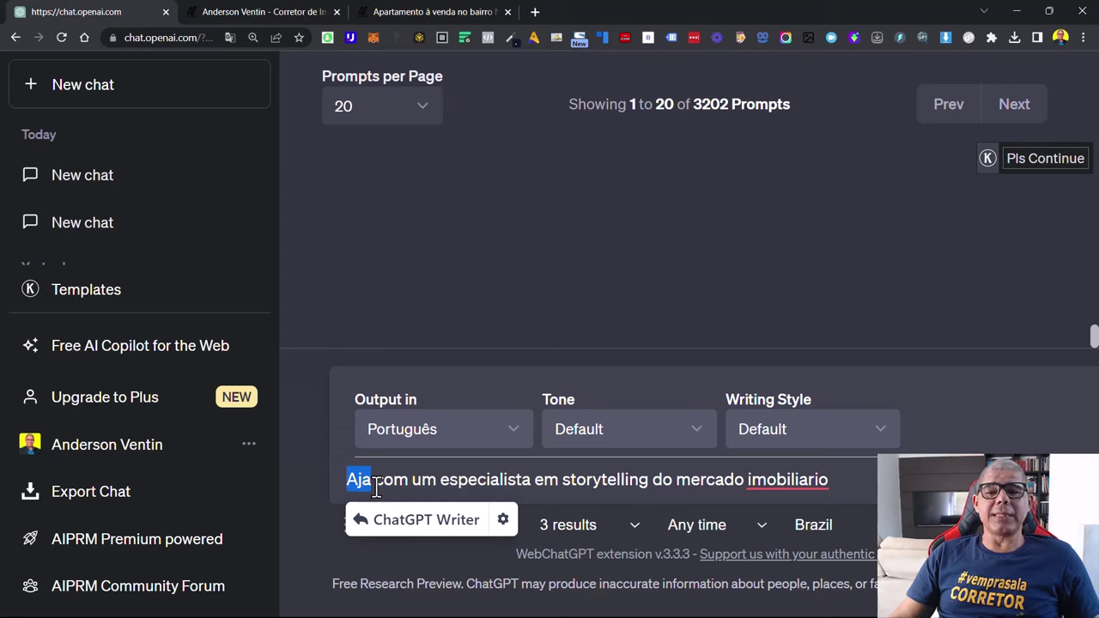
left_click(788, 478)
right_click(782, 480)
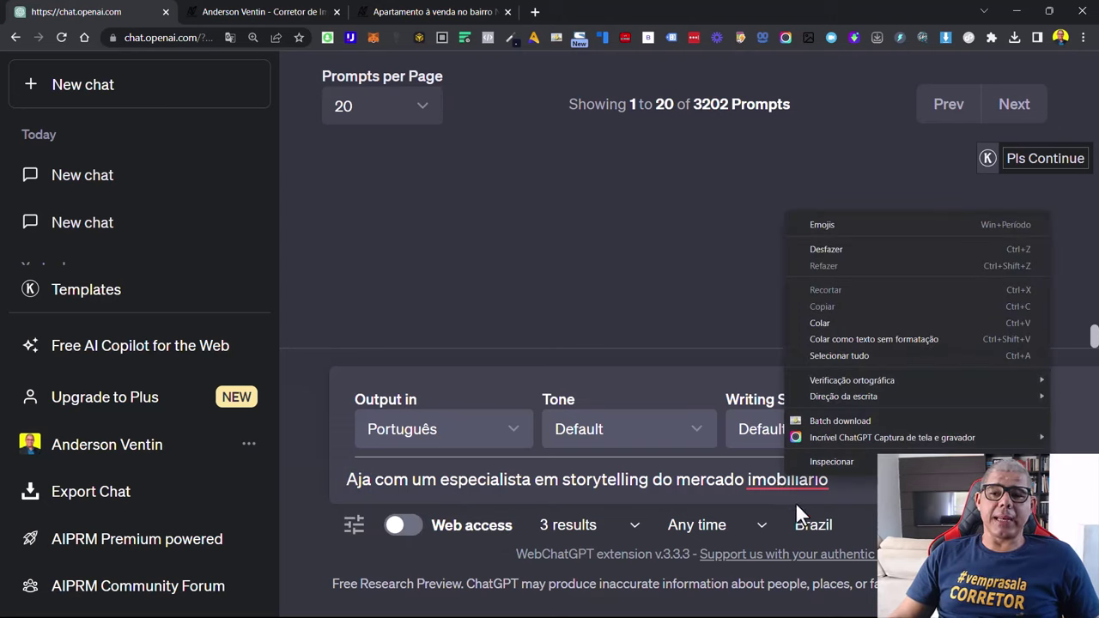
left_click(799, 491)
right_click(798, 484)
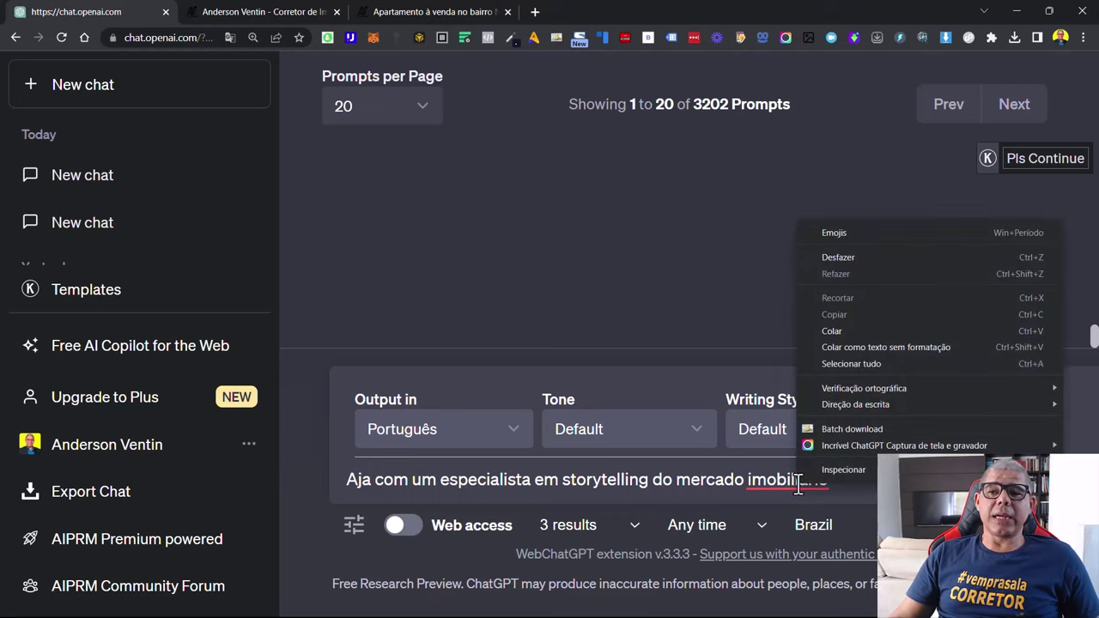
left_click(790, 482)
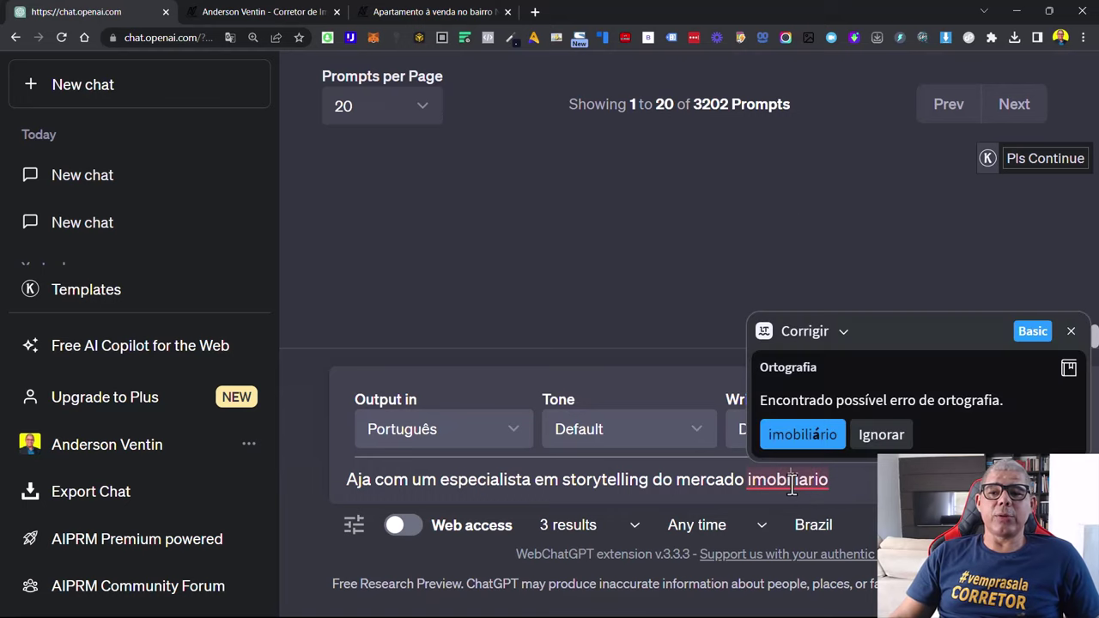
left_click(808, 434)
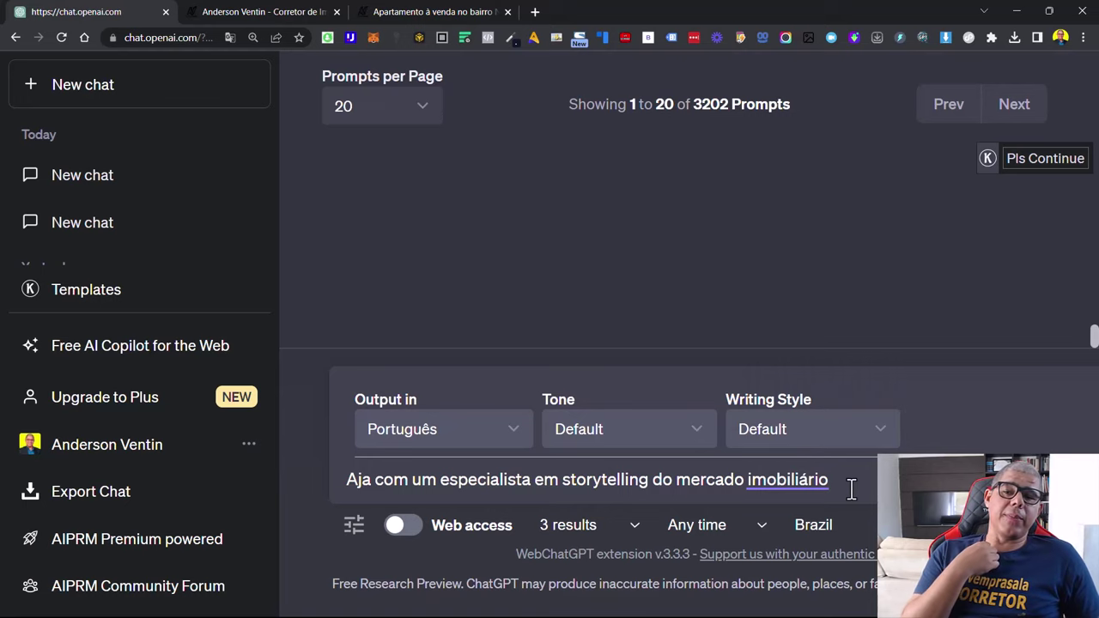
Add 'e com base na descrição do imovel abaixo crie um copy para o site', then paste on a new line
type("e")
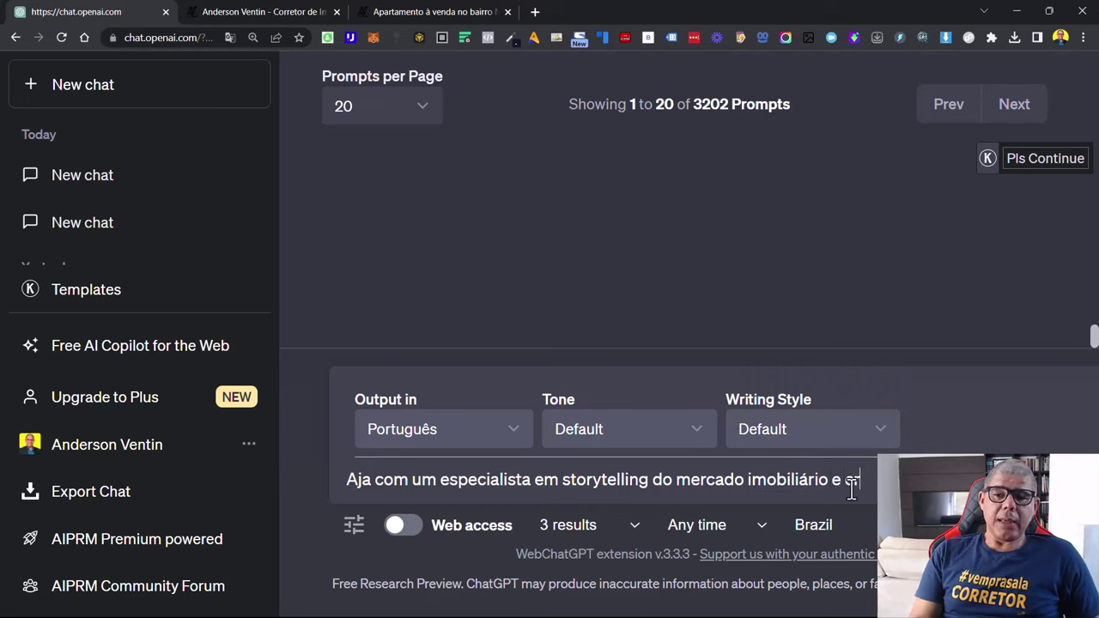
type(" com")
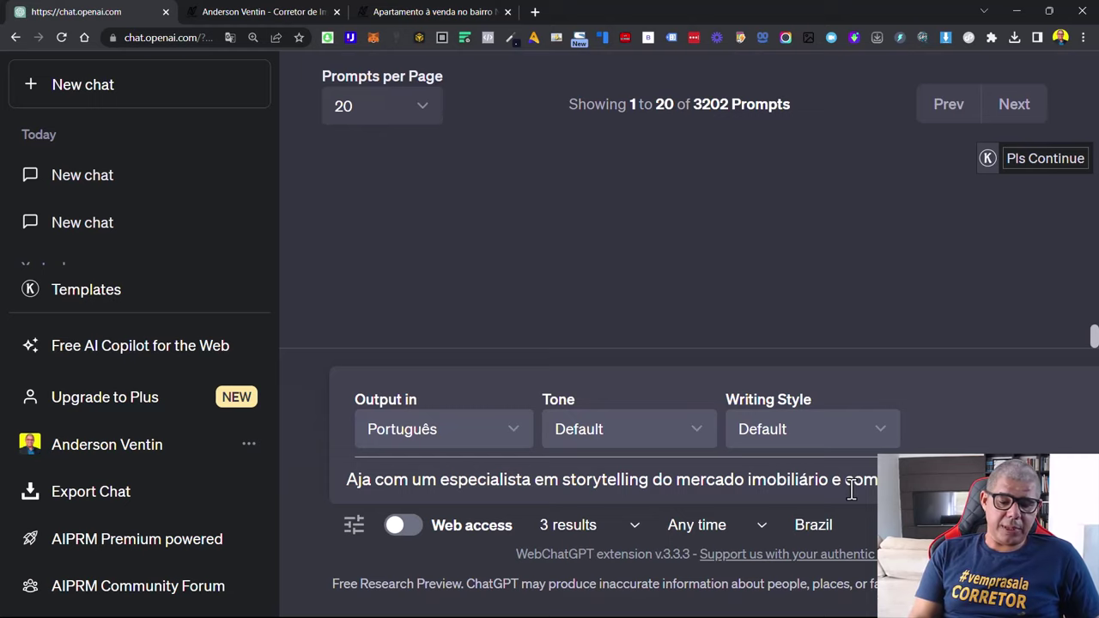
type(" base na descrição do imov")
type("el ab")
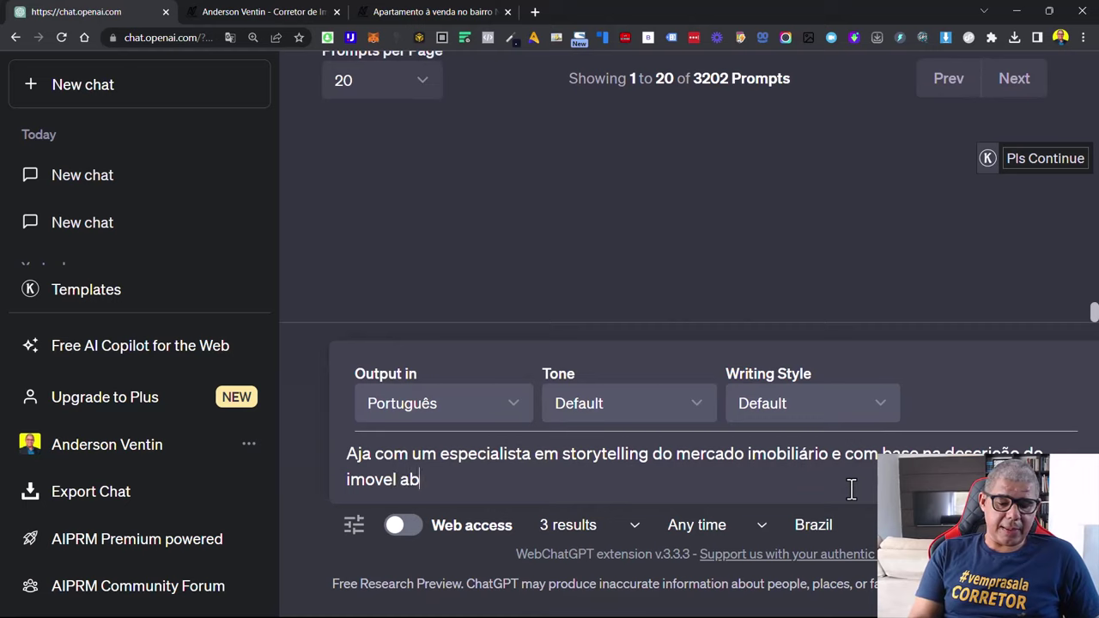
type("aixo crie ")
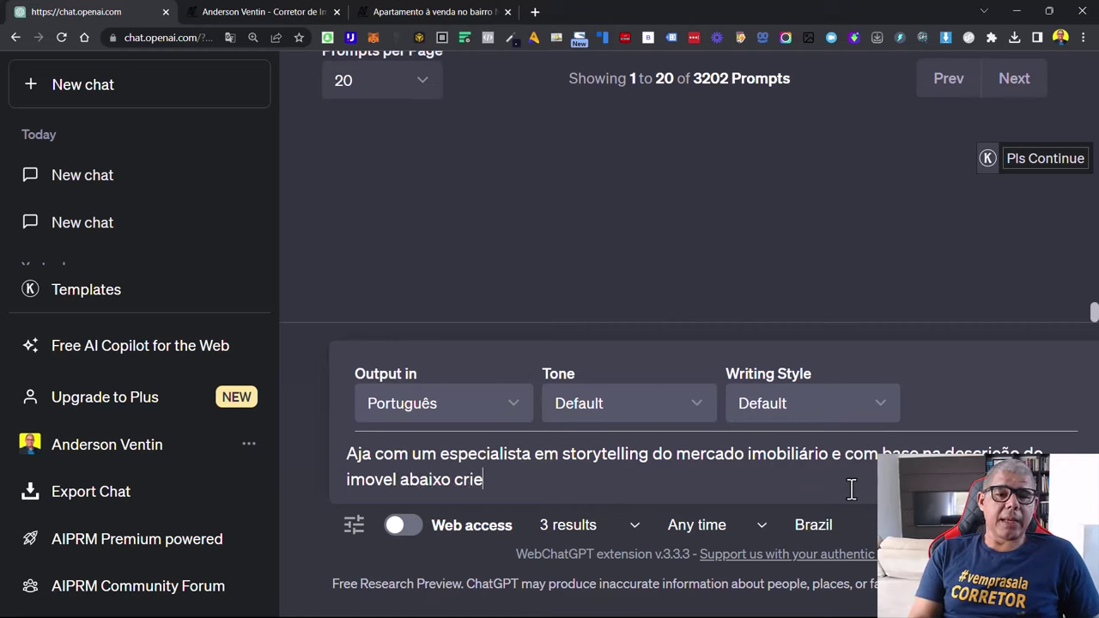
type("um")
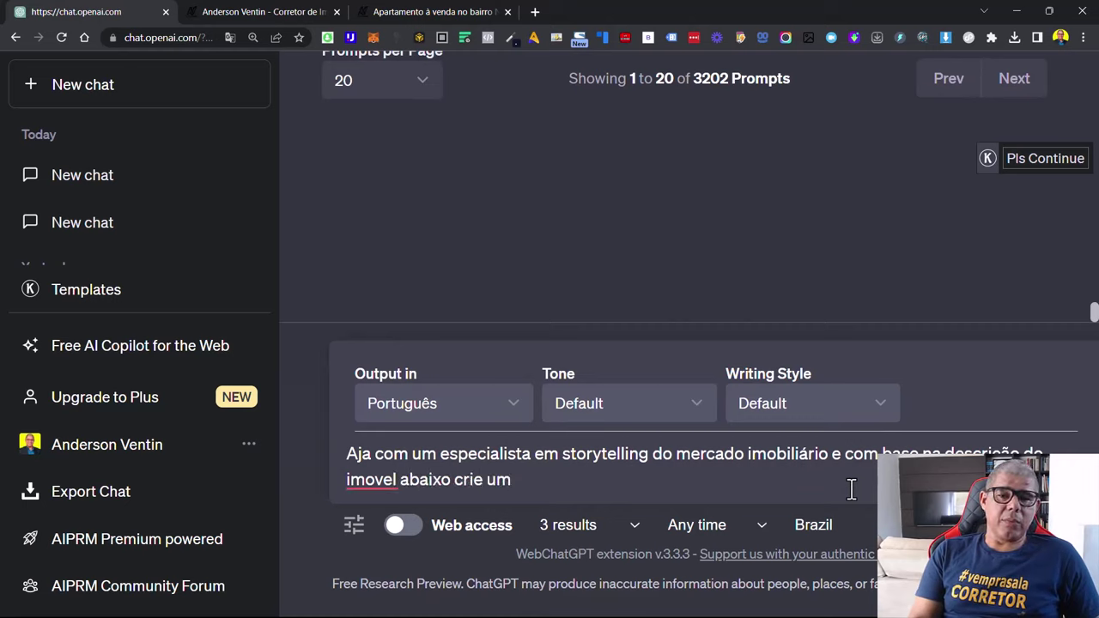
type("a stop")
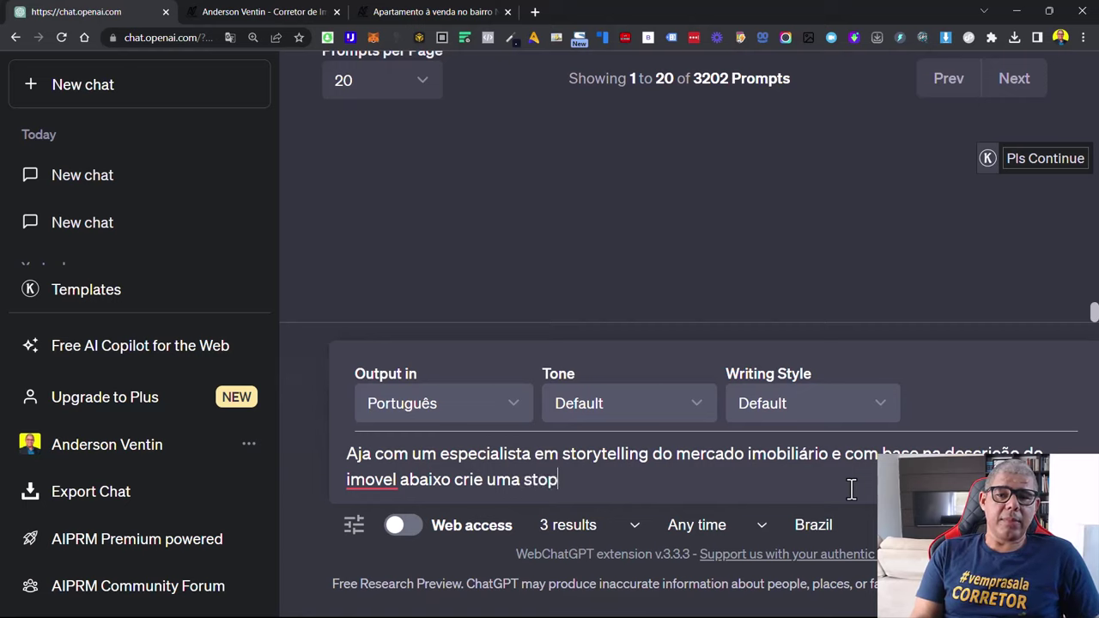
key("BackSpace")
key("BackSpace")
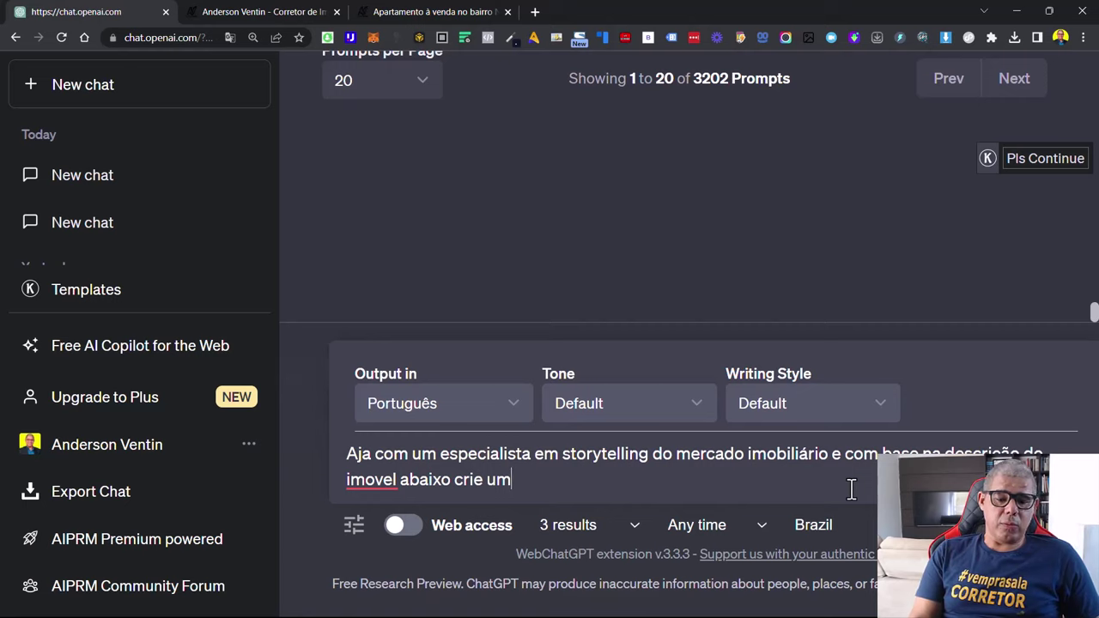
type("opy")
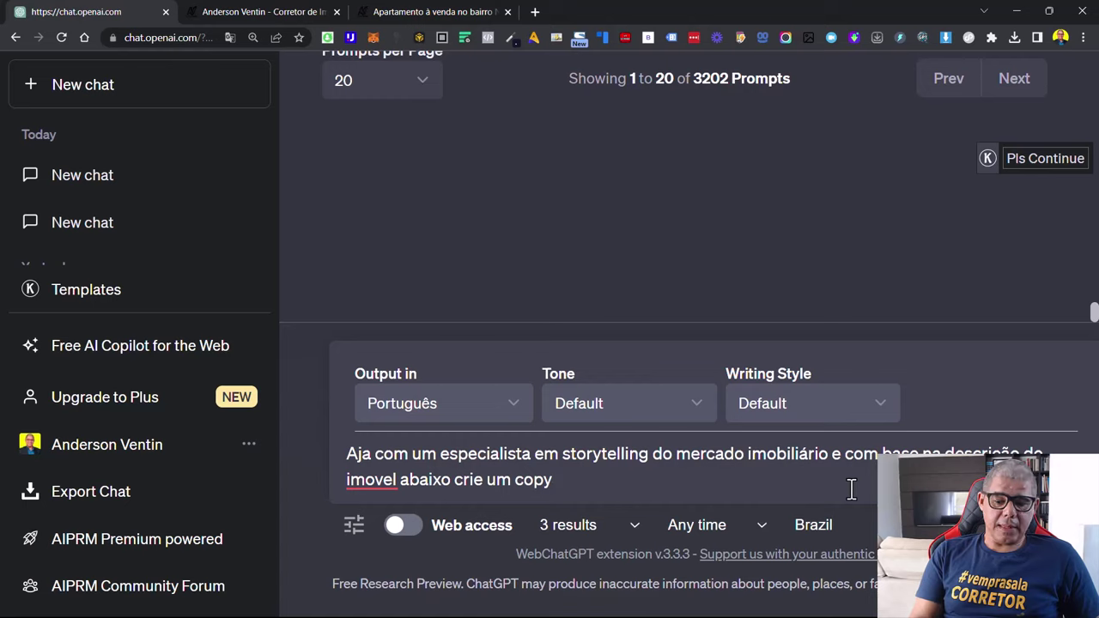
type(" apar")
key("BackSpace")
key("BackSpace")
key("BackSpace")
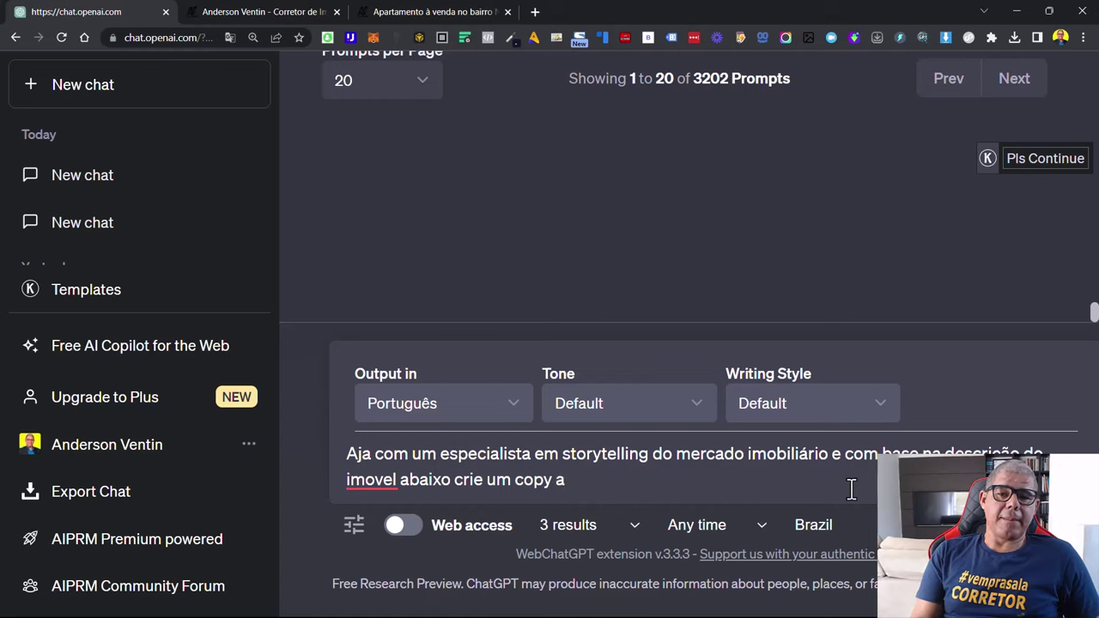
type("ara ")
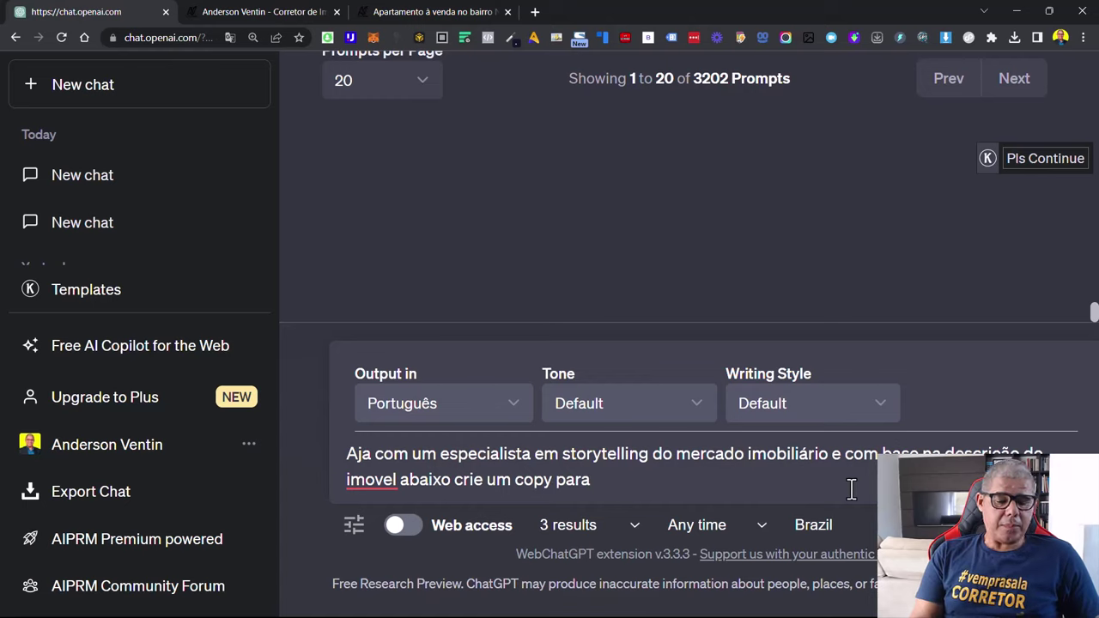
type("o site")
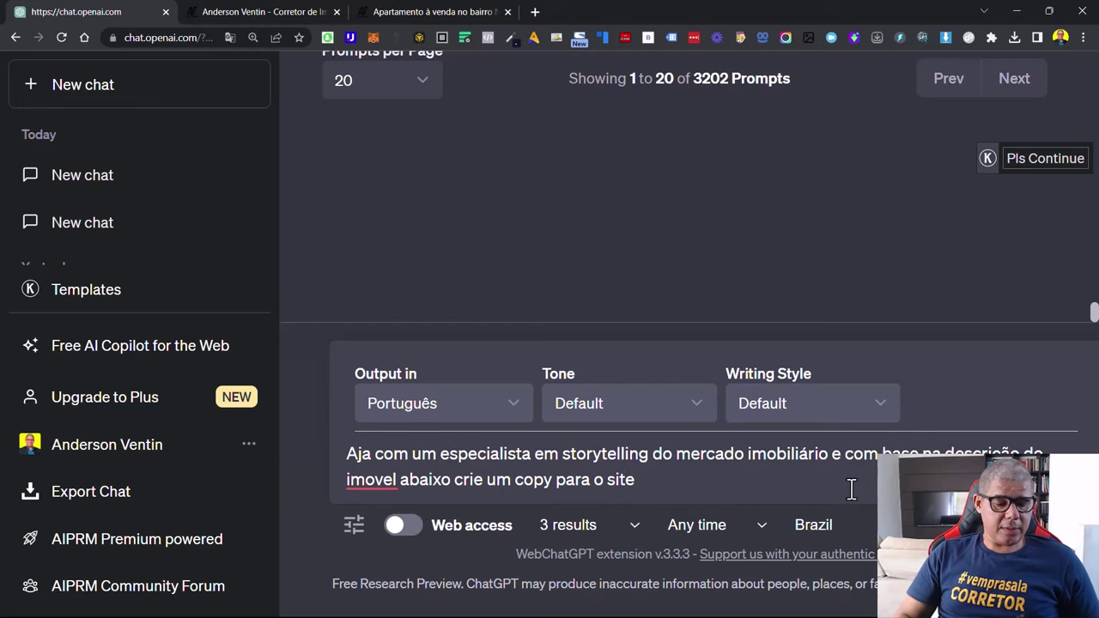
key("shift+Return")
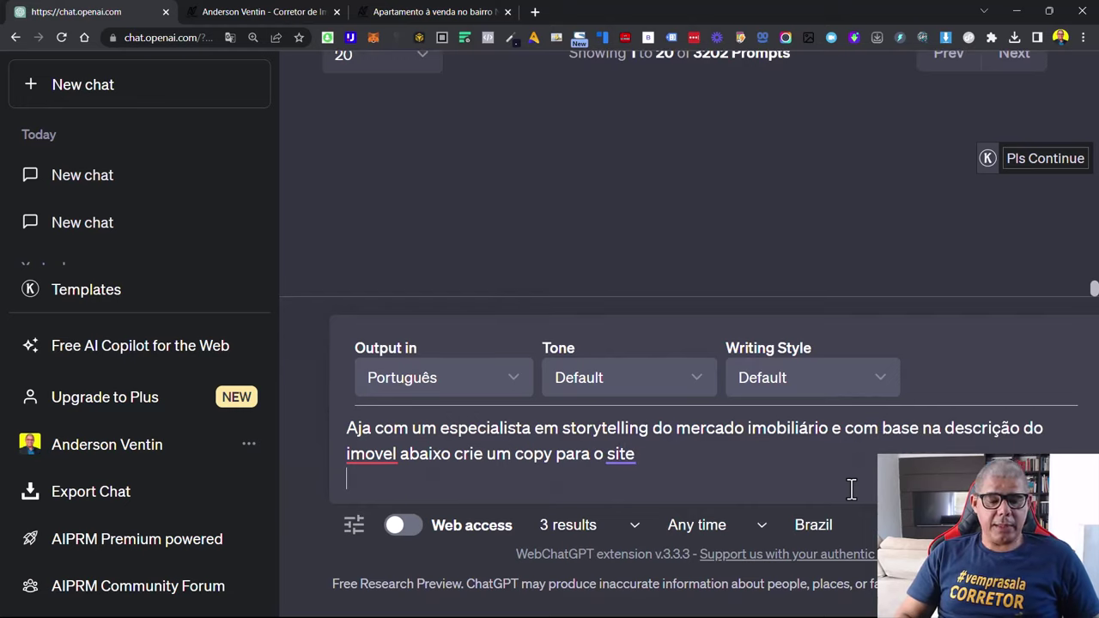
type("especialista em storytelling")
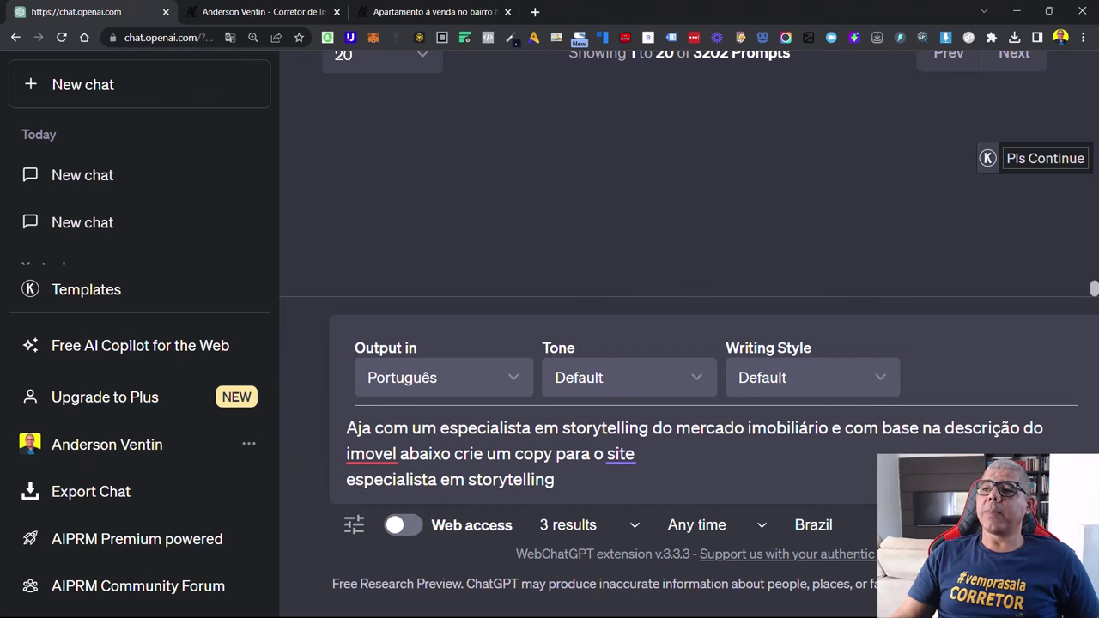
Copy the Edifício Miss Brasil apartment description from the listing page and return to ChatGPT
left_click(436, 11)
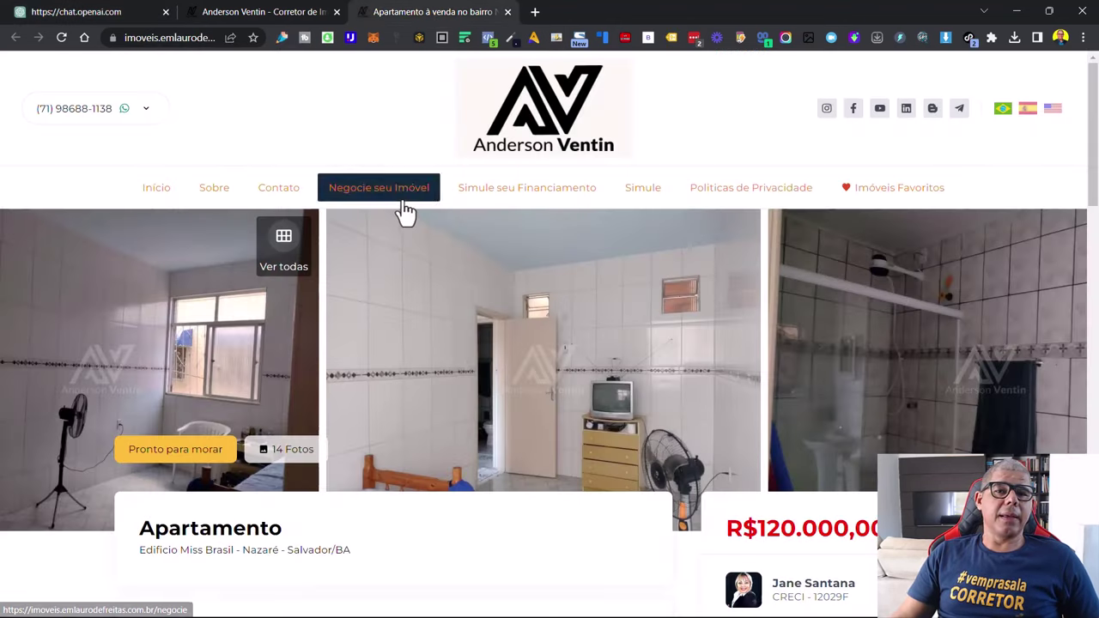
scroll(405, 213, "down", 4)
right_click(382, 440)
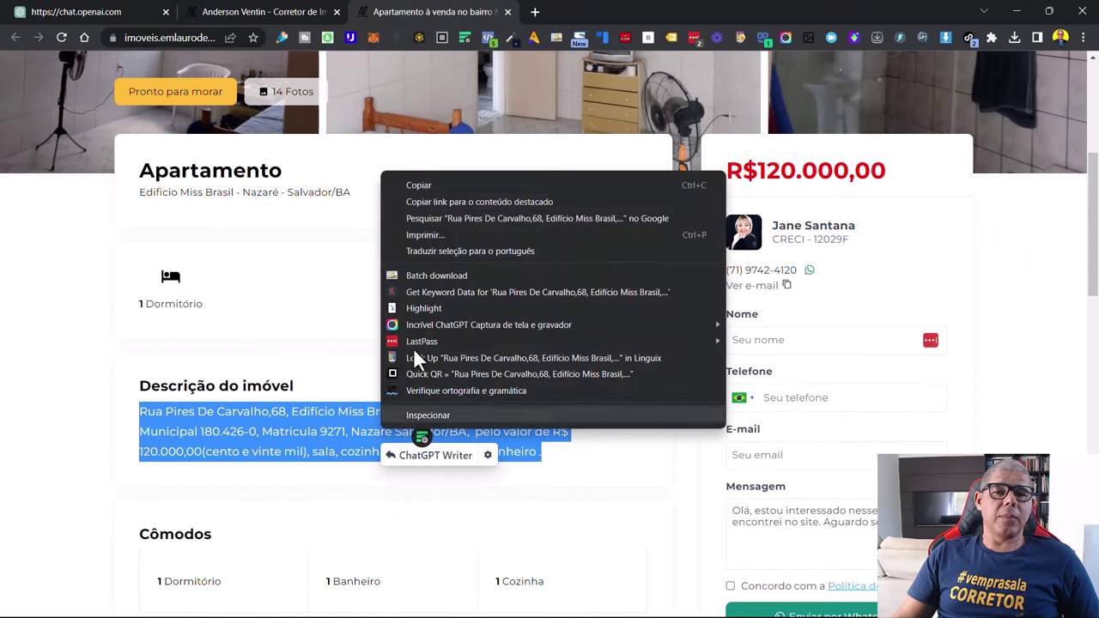
left_click(428, 184)
left_click(60, 11)
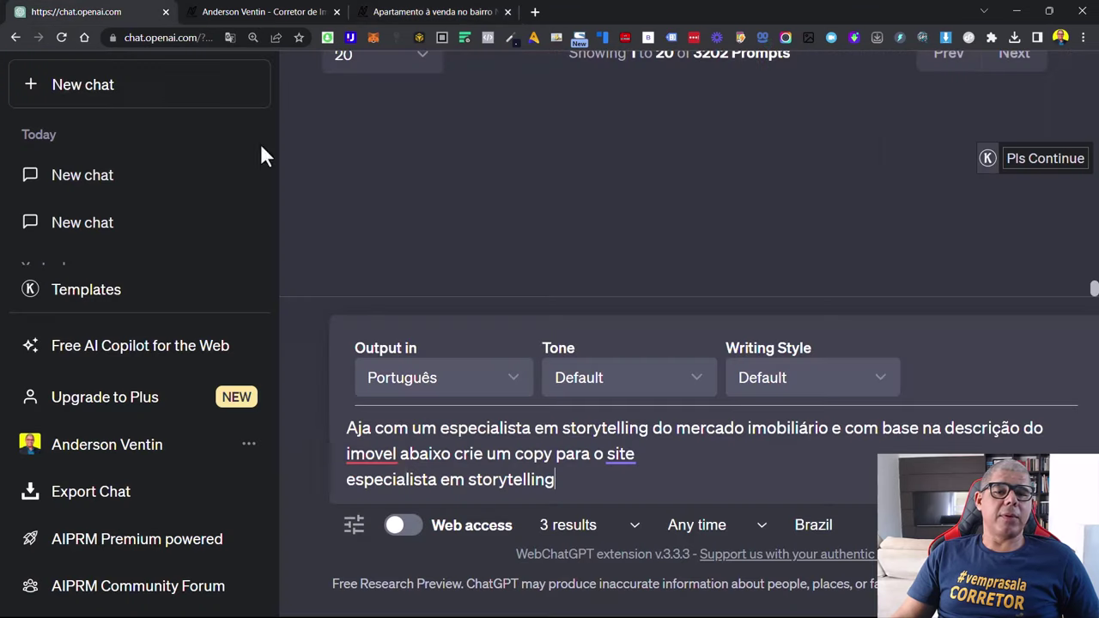
Replace the placeholder words at the end of the prompt with the description and send it
left_click_drag(581, 481, 293, 486)
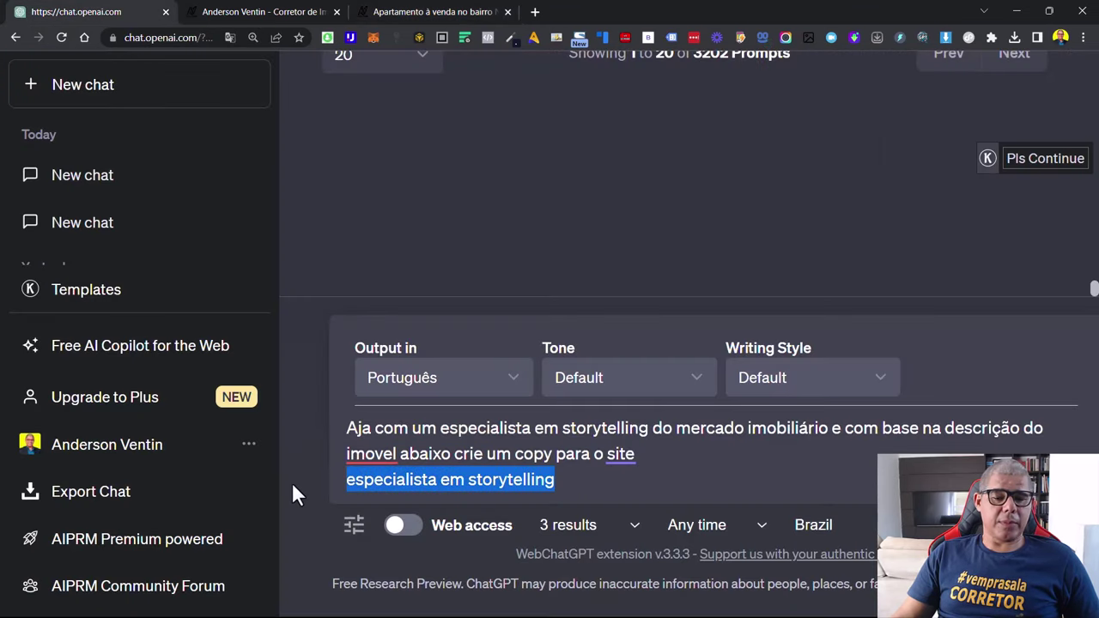
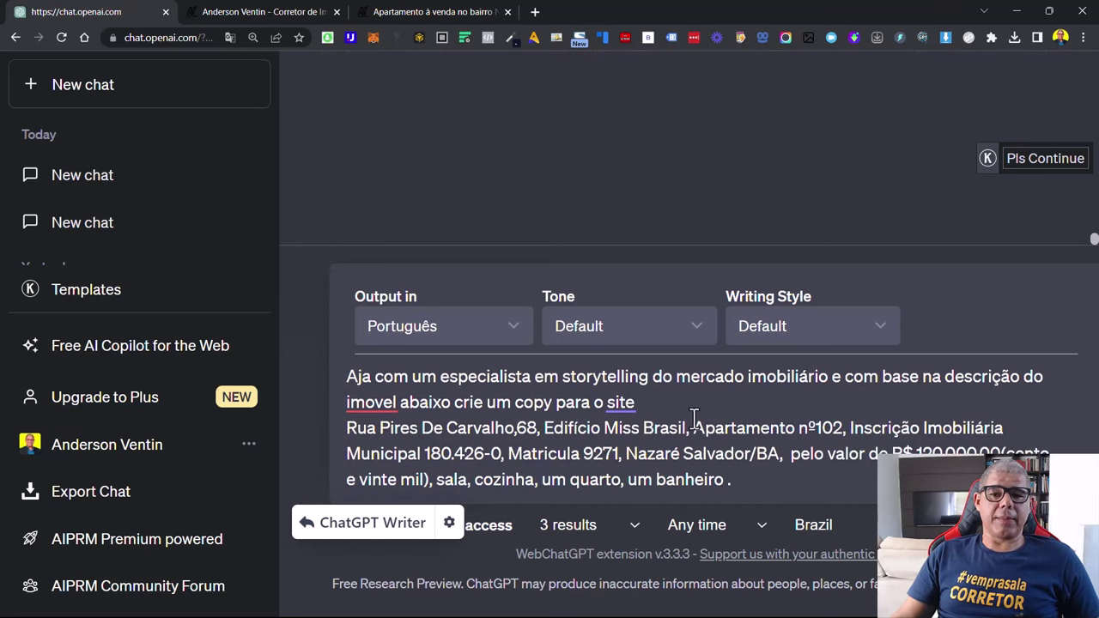
key("Return")
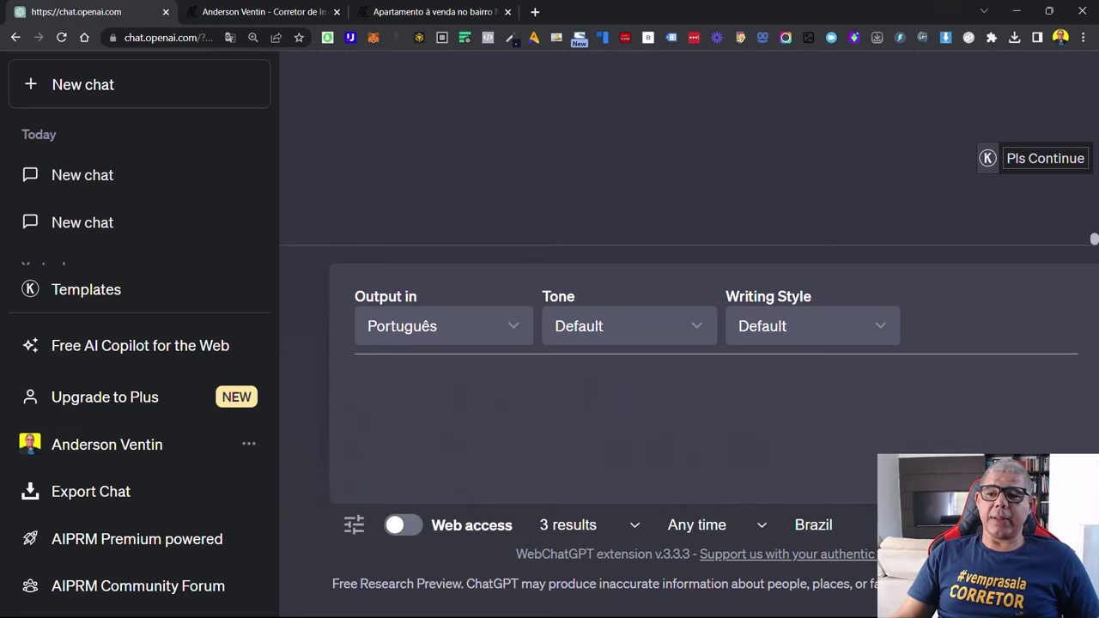
Adjust the page zoom while the storytelling copy generates and select the prompt's address paragraph
key("ctrl+minus")
key("ctrl+minus")
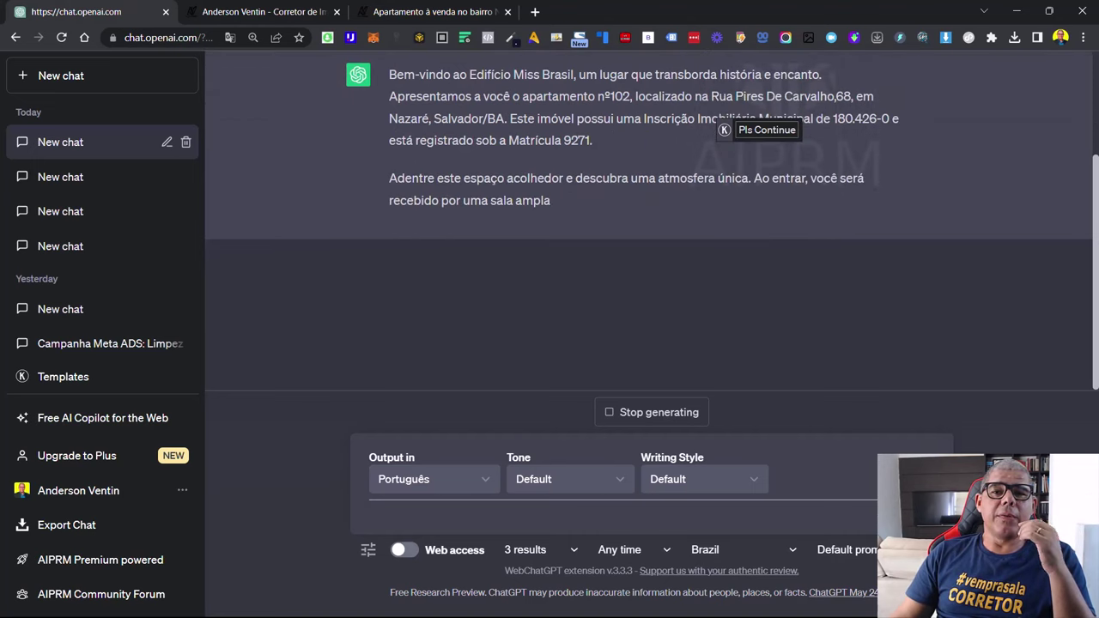
scroll(721, 288, "up", 2)
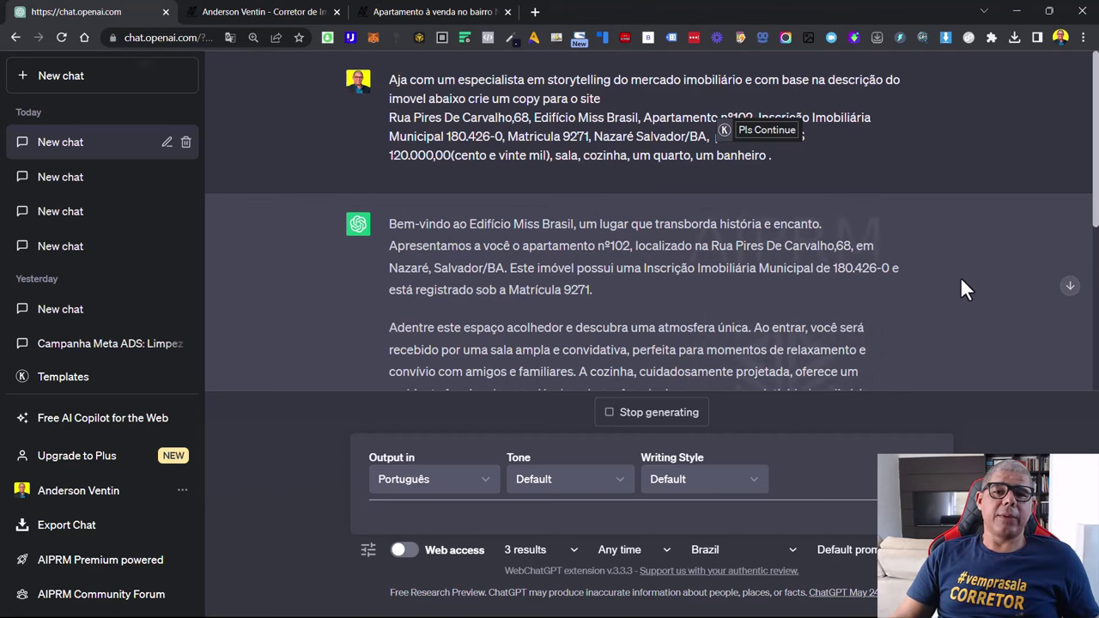
key("ctrl+minus")
key("ctrl+plus")
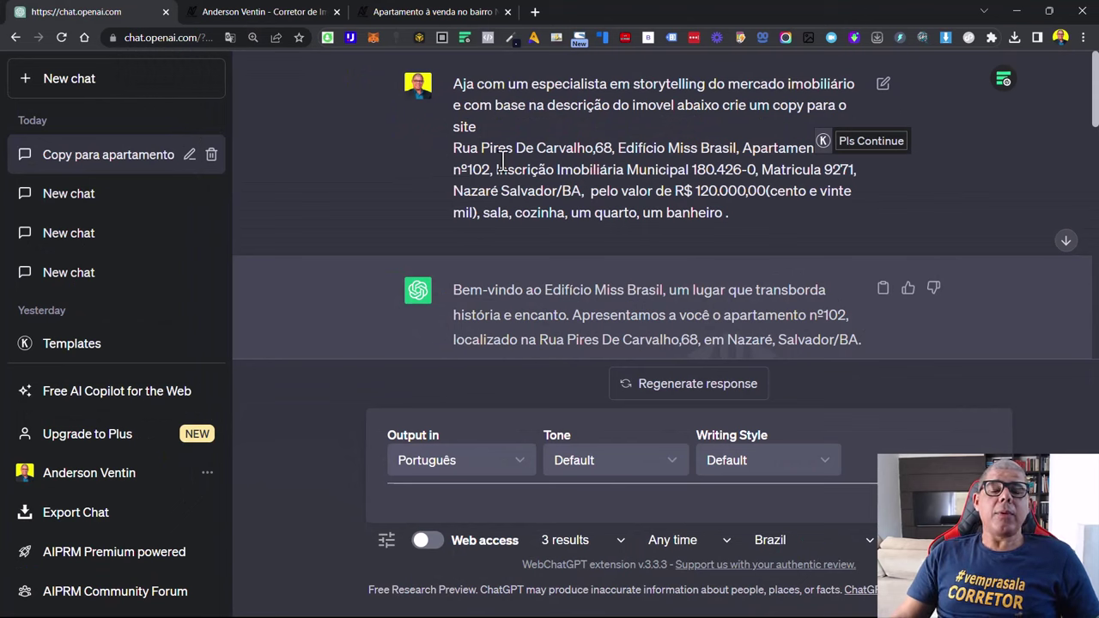
double_click(458, 151)
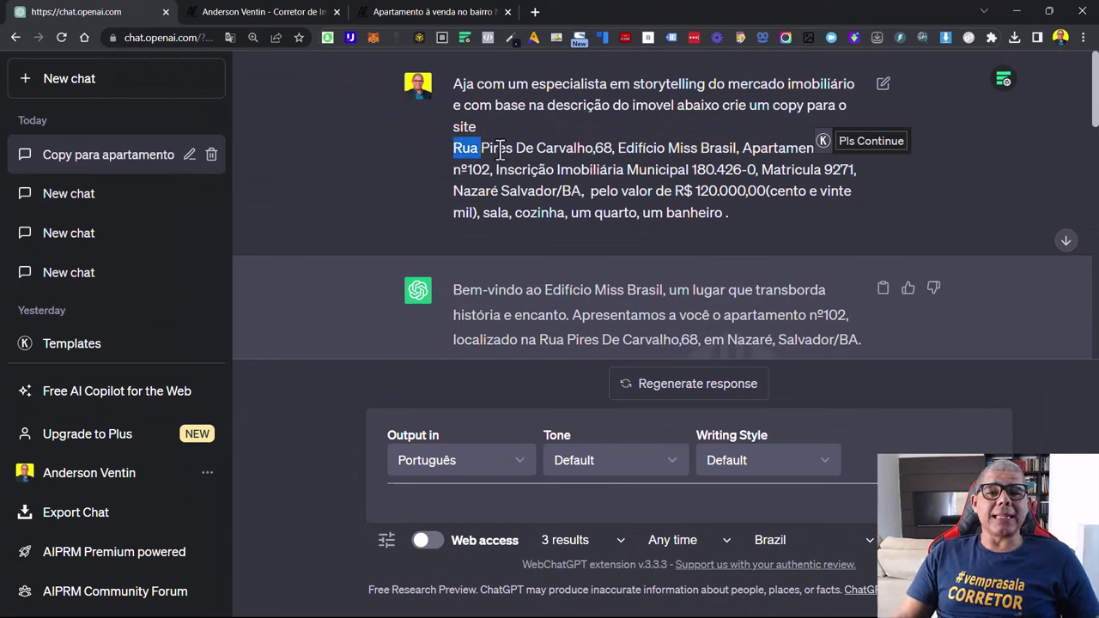
left_click_drag(501, 151, 766, 218)
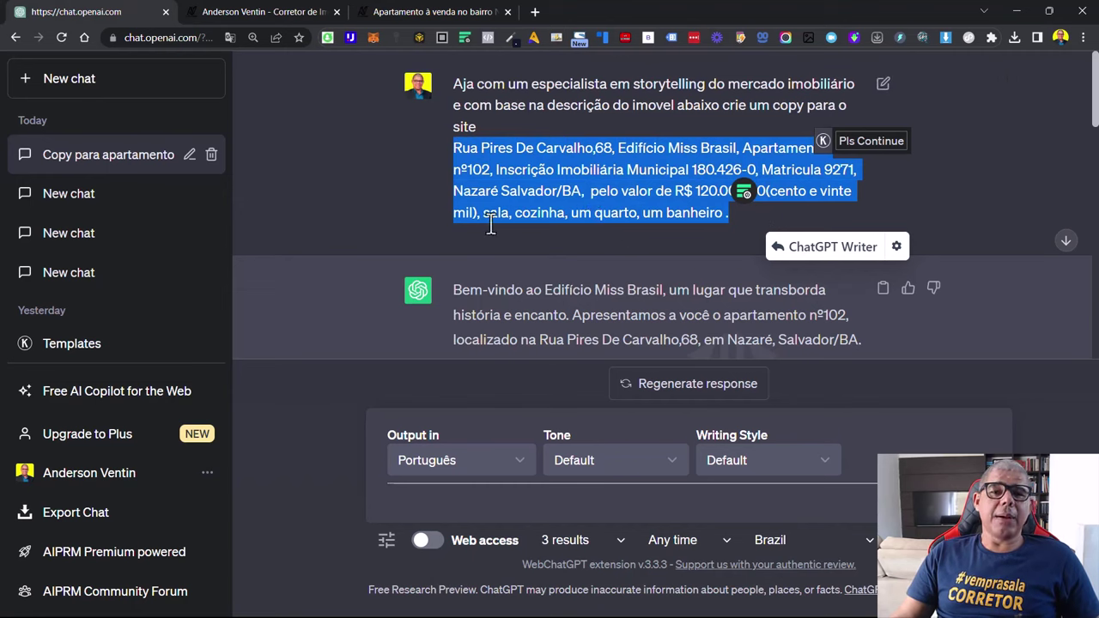
scroll(426, 249, "down", 3)
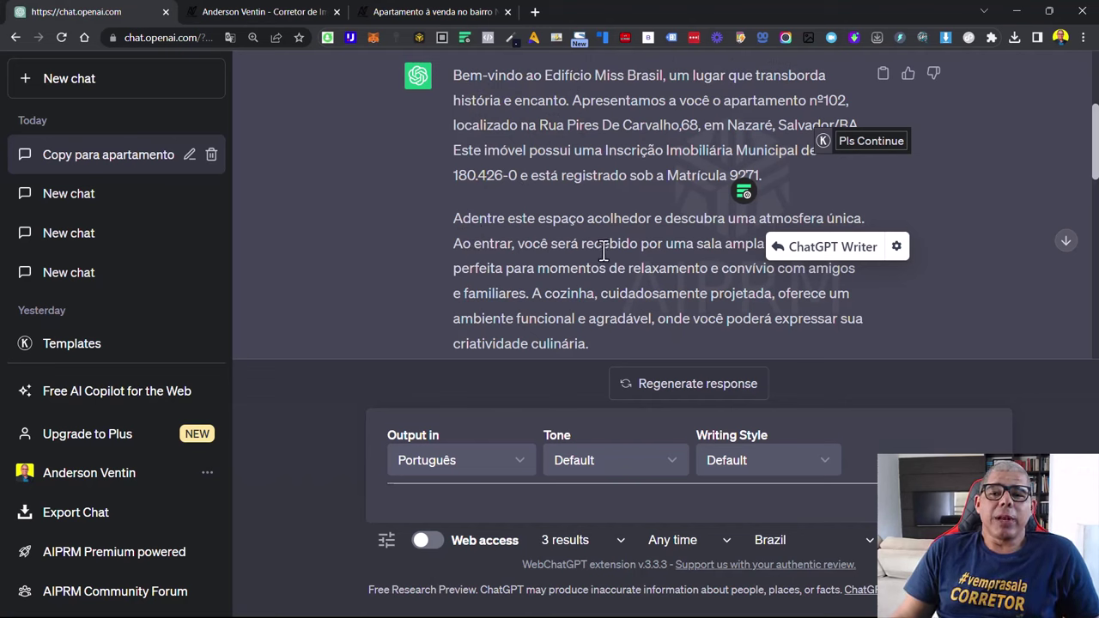
scroll(601, 257, "down", 3)
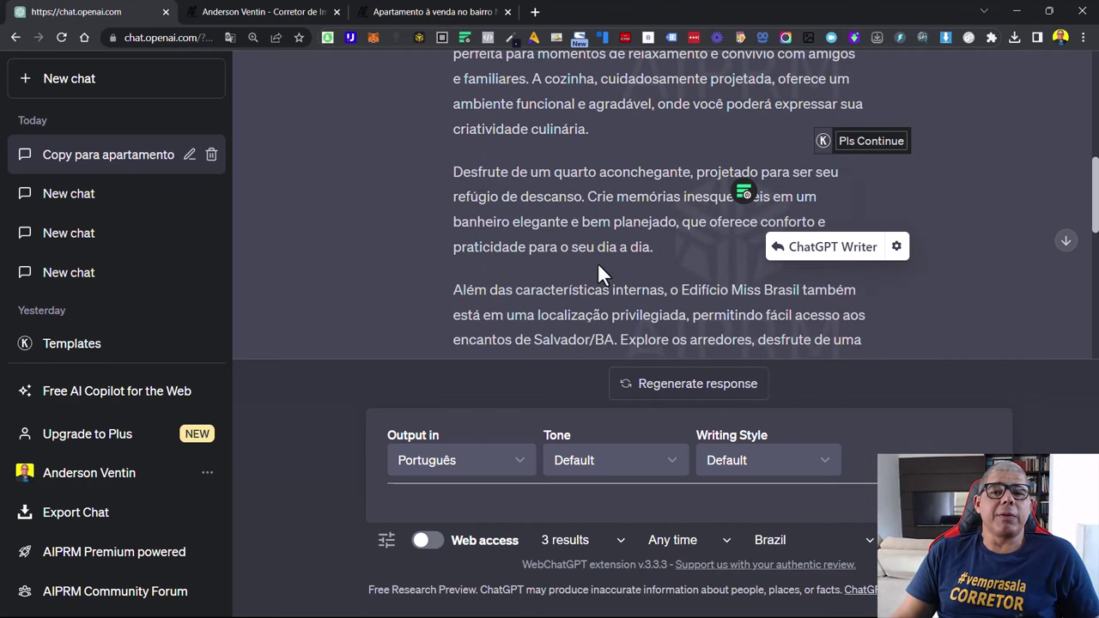
scroll(601, 267, "down", 1)
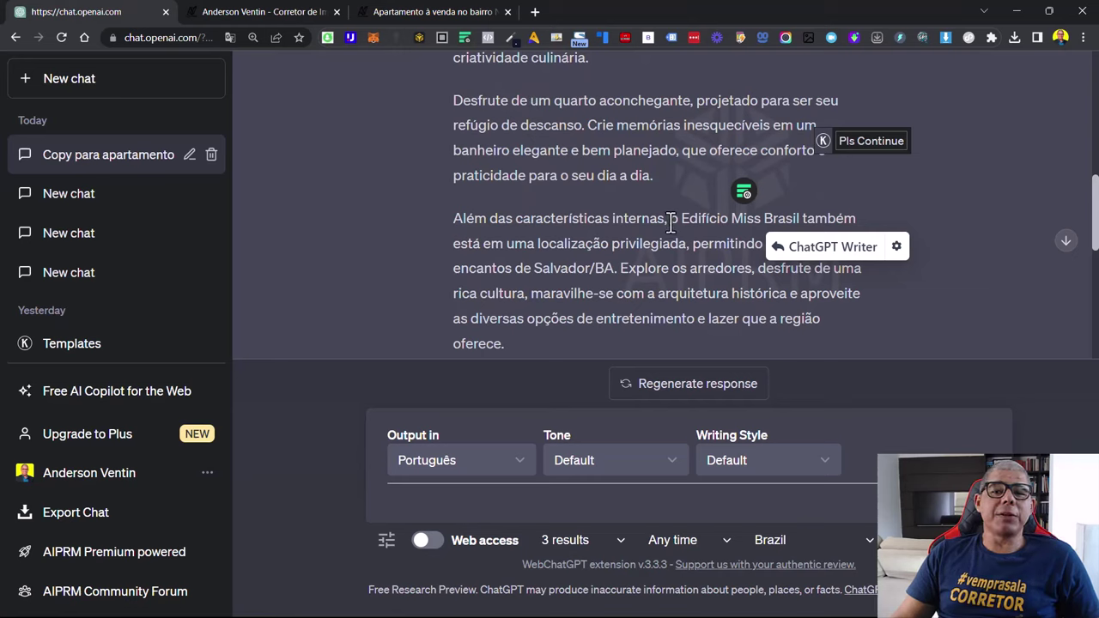
scroll(538, 227, "down", 2)
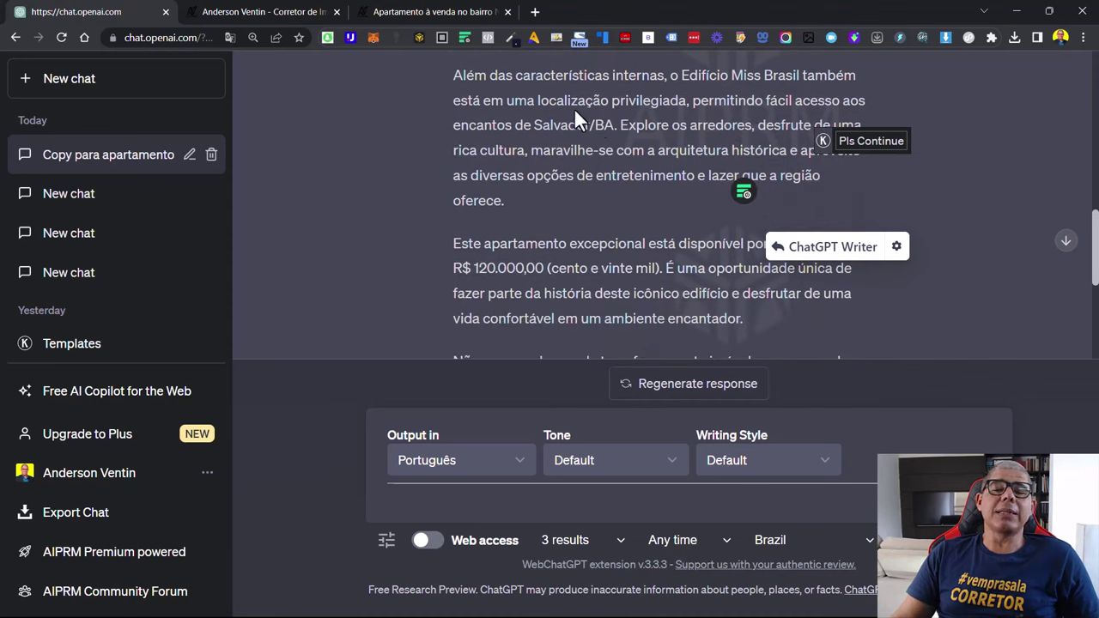
scroll(575, 135, "down", 2)
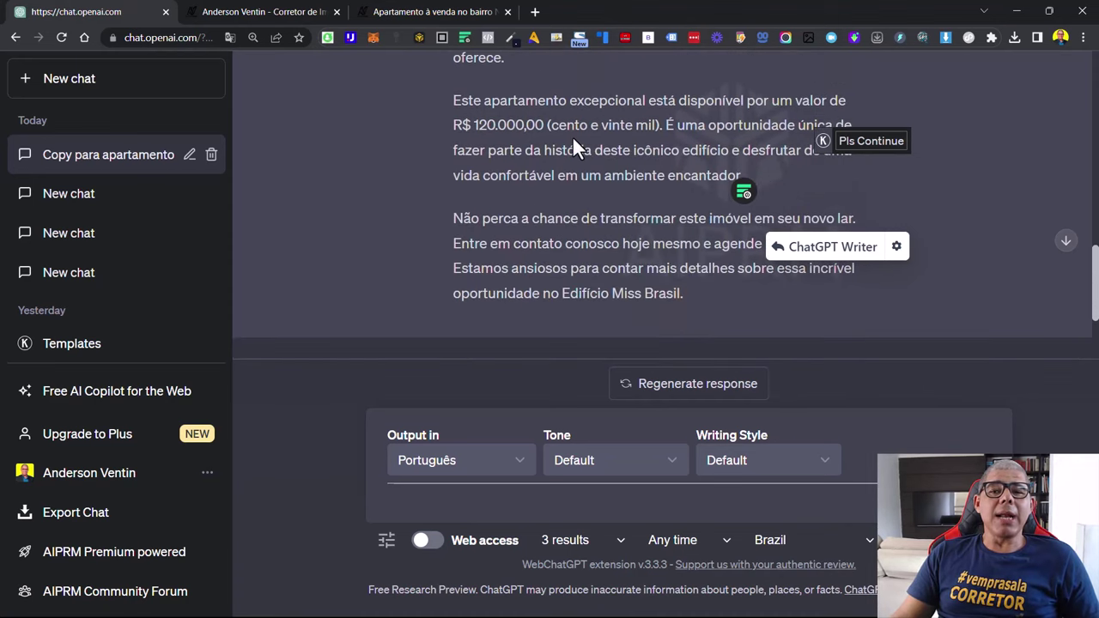
scroll(573, 137, "down", 2)
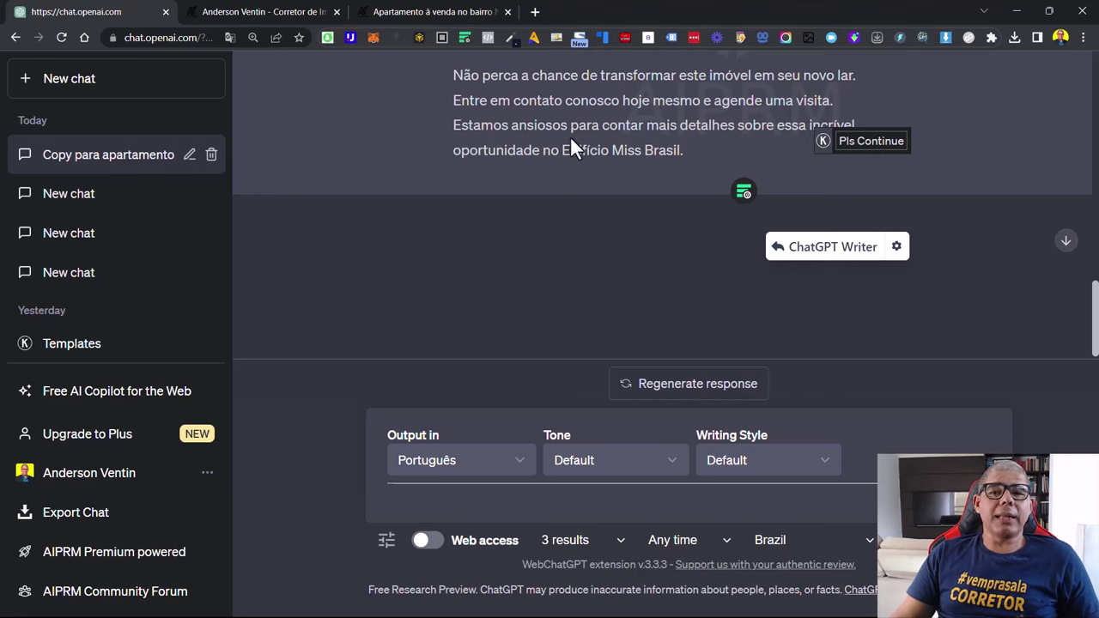
scroll(569, 137, "up", 10)
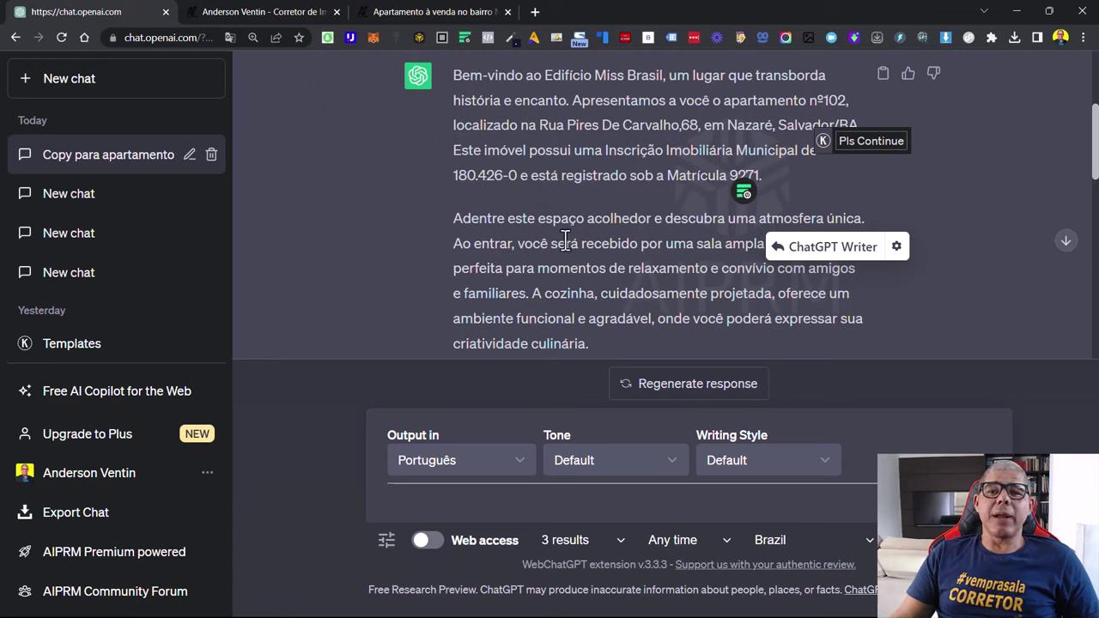
Send the follow-up 'agora com base no texto acima, crie uma legenda para um post no instagram'
left_click(473, 513)
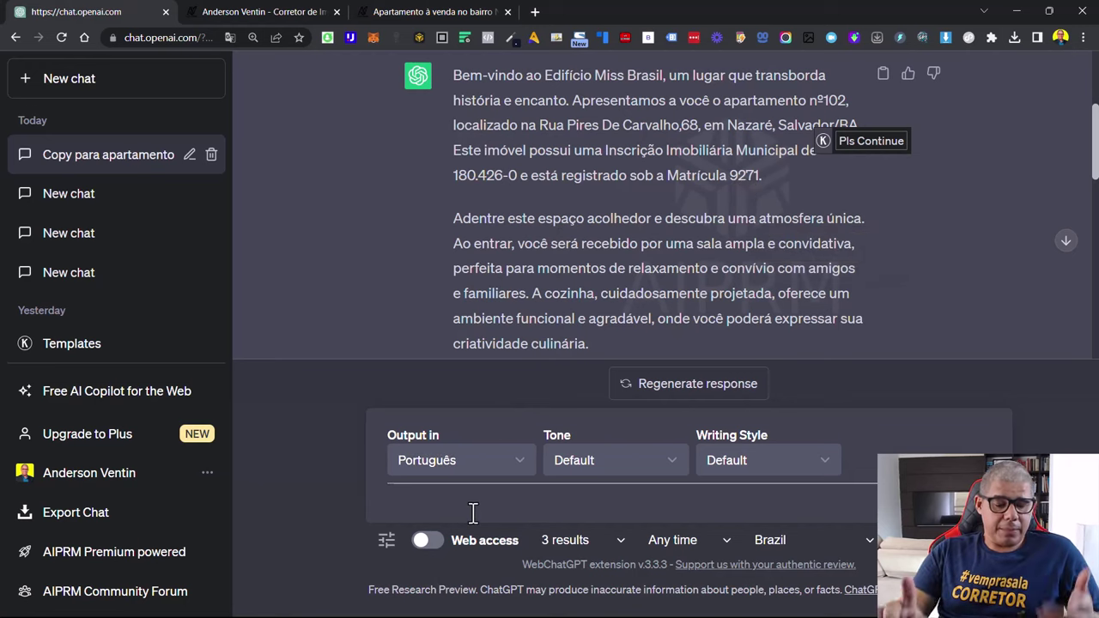
type("agoa ")
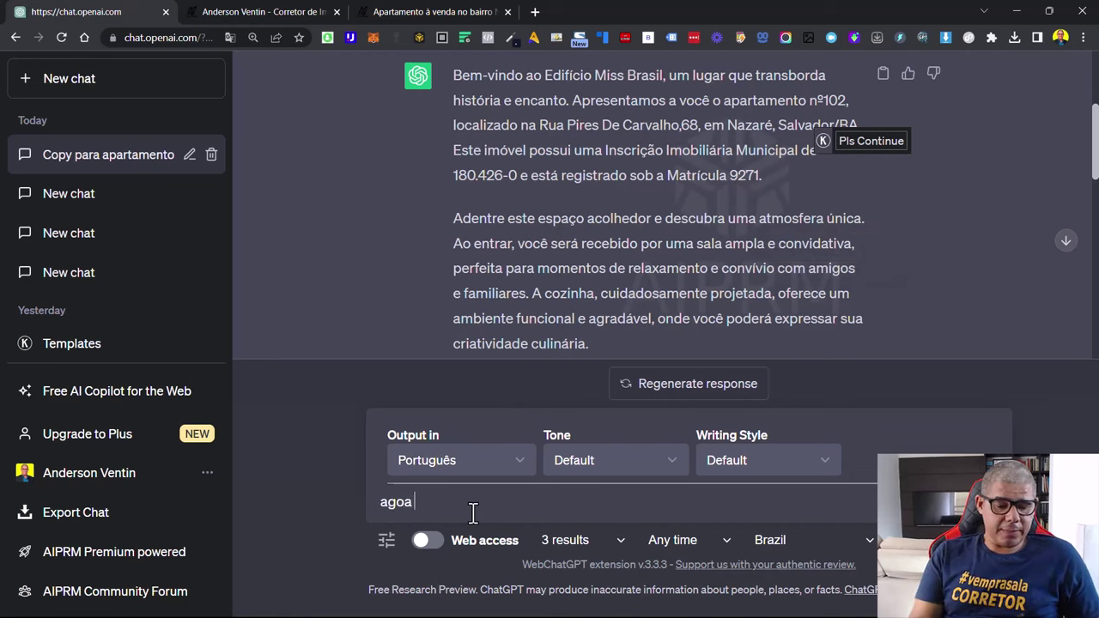
type("crie uma")
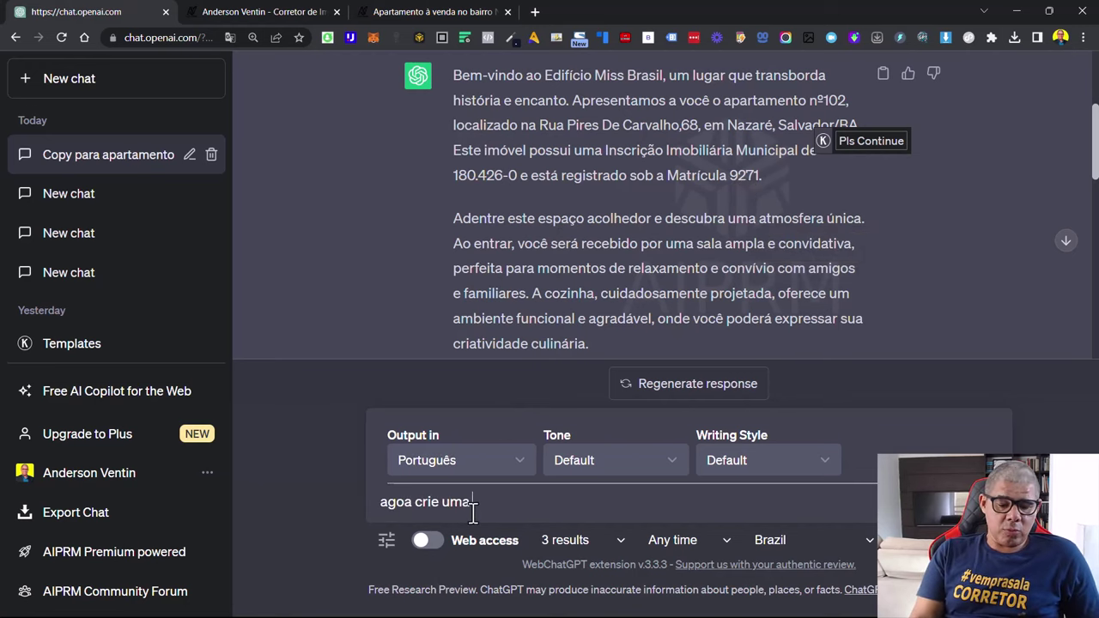
key("BackSpace")
key("BackSpace")
key("BackSpace")
key("BackSpace")
key("BackSpace")
key("BackSpace")
key("BackSpace")
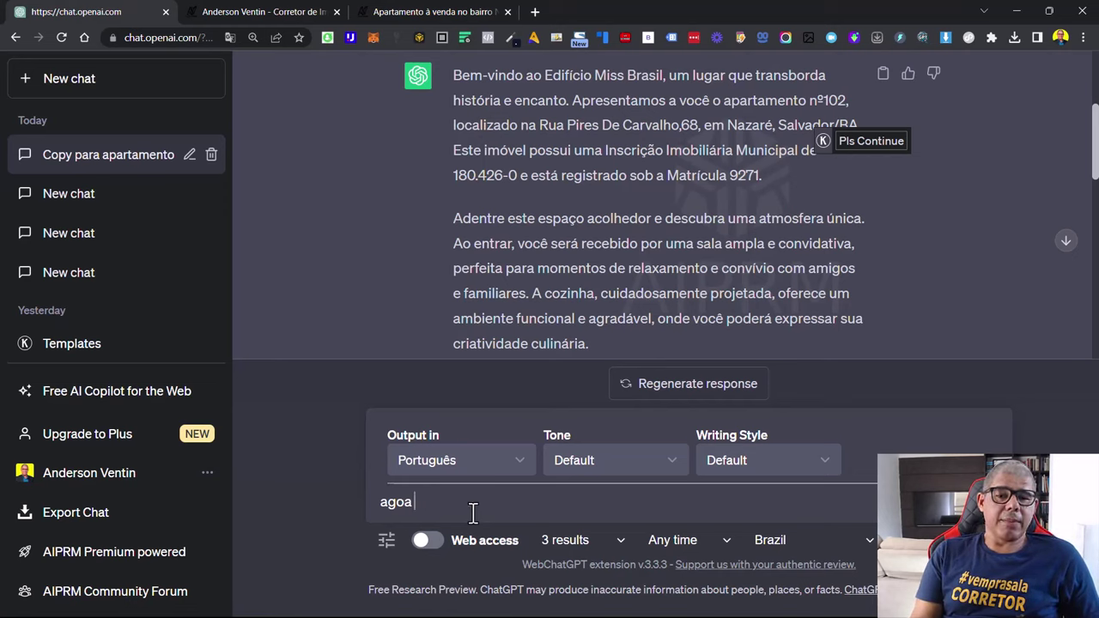
key("BackSpace")
key("BackSpace")
type("r")
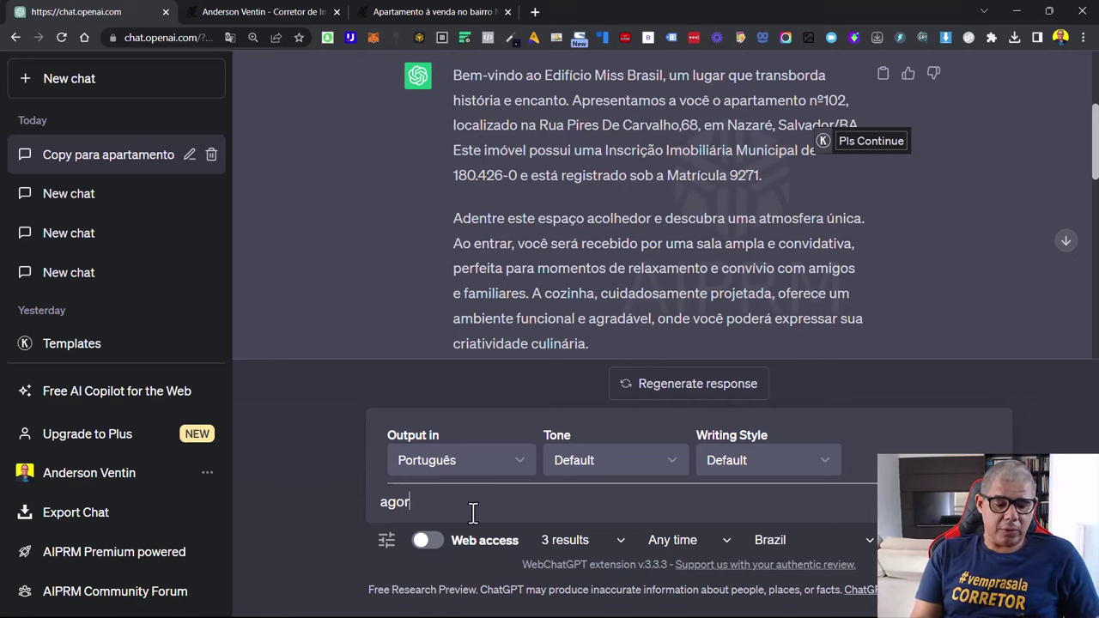
type("a com bas")
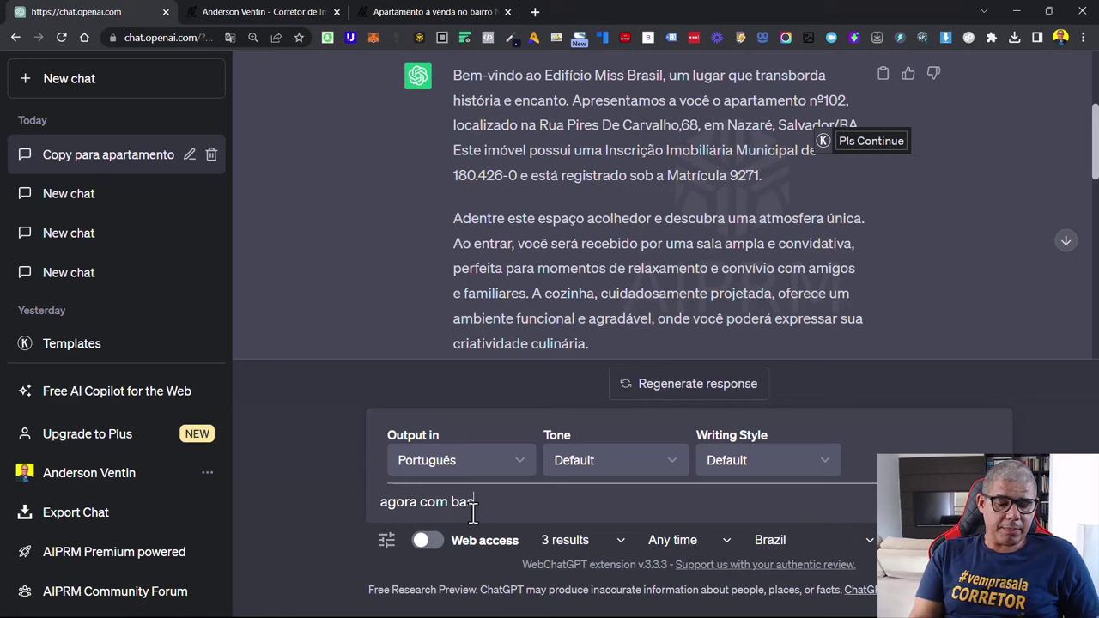
type("e no texto a")
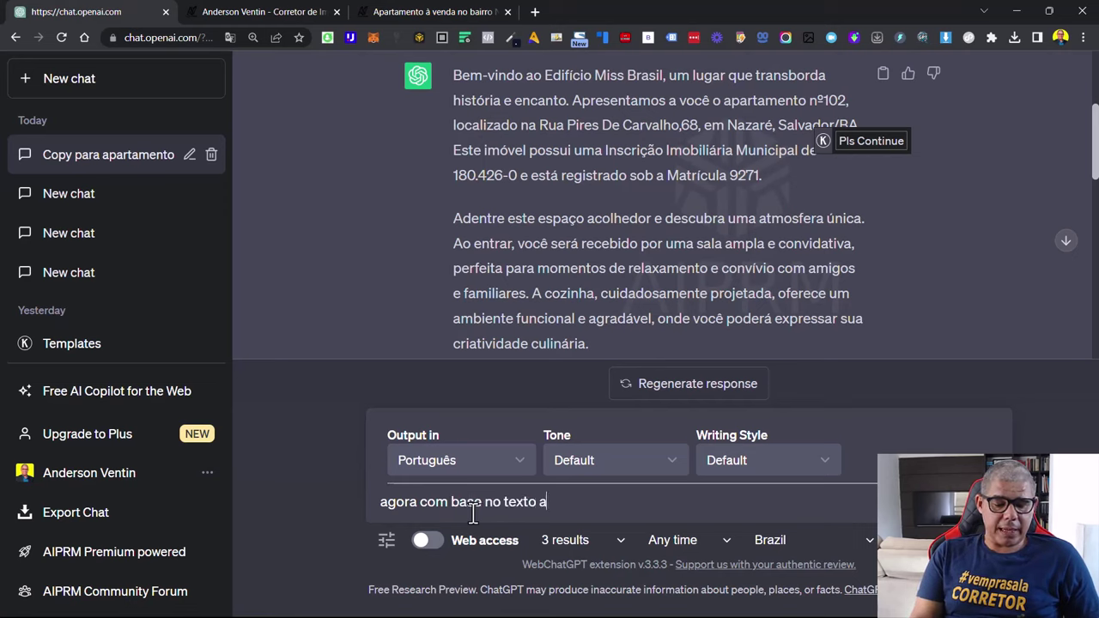
type("cima, cri")
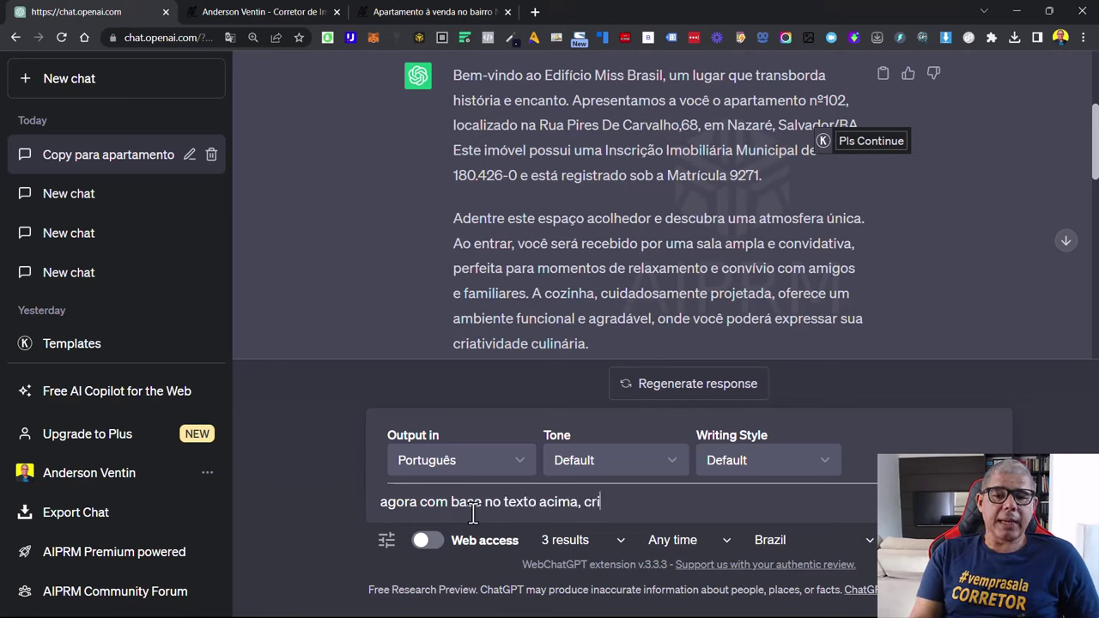
type("e uma le")
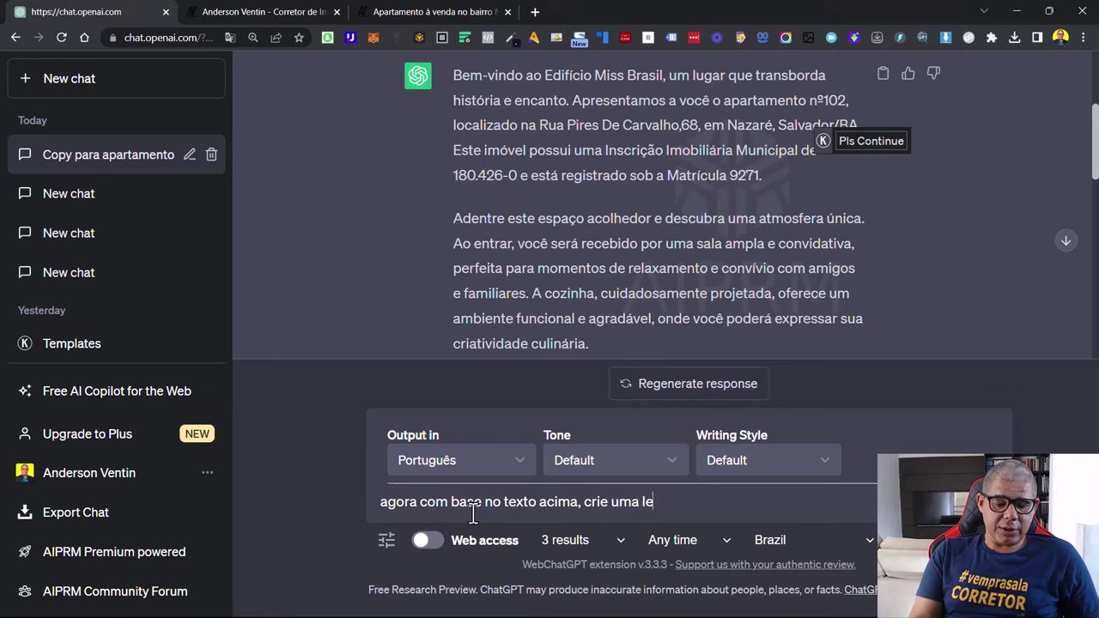
type("genda par")
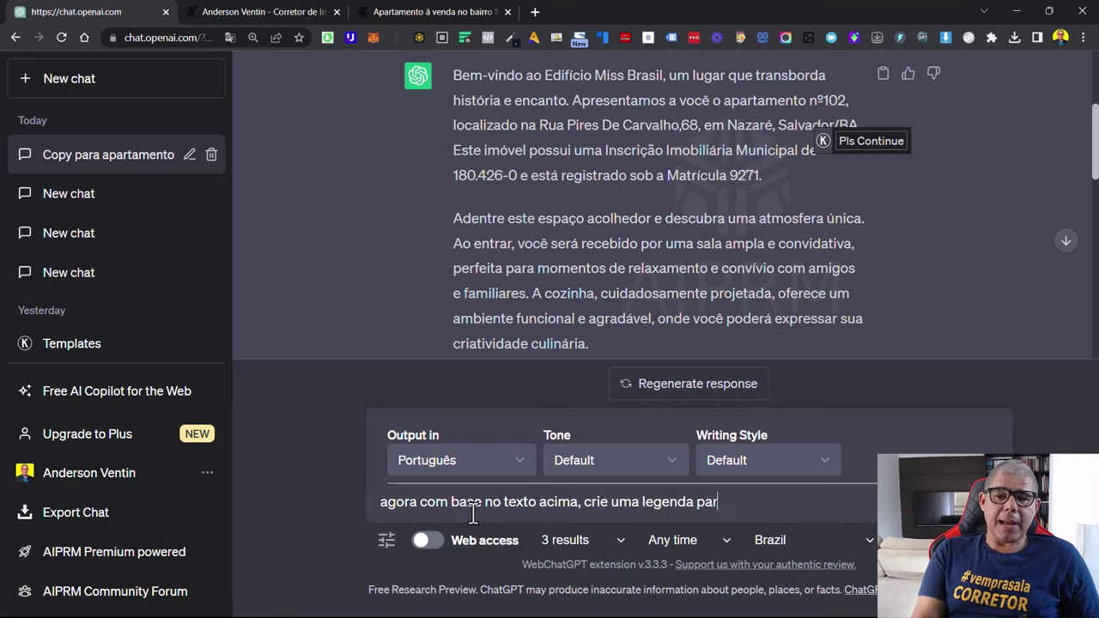
type("a um post n")
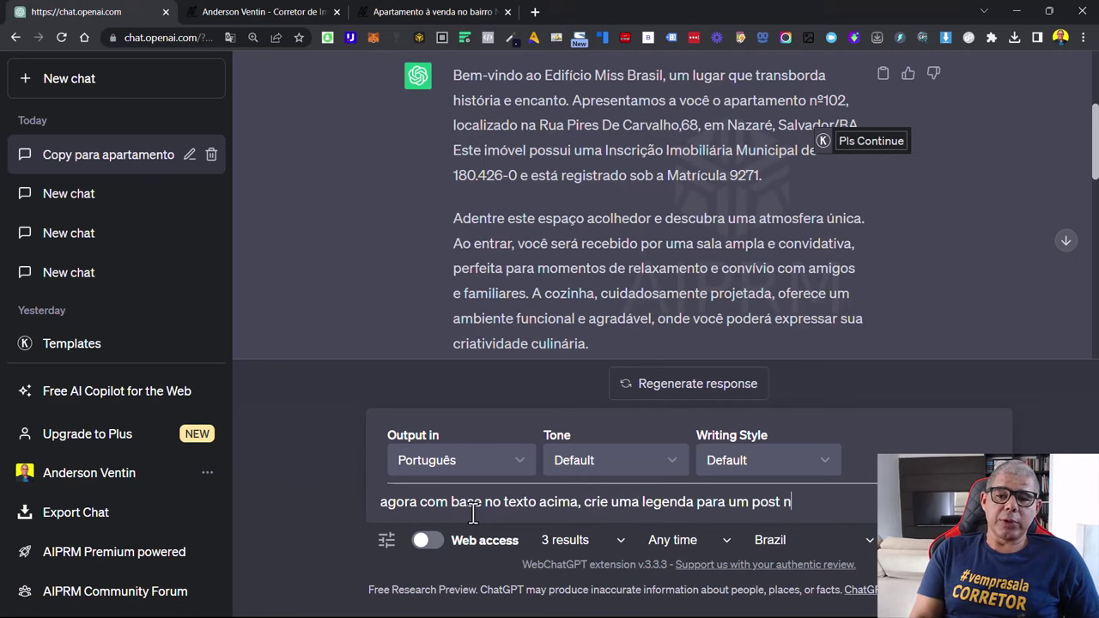
type("o instagr")
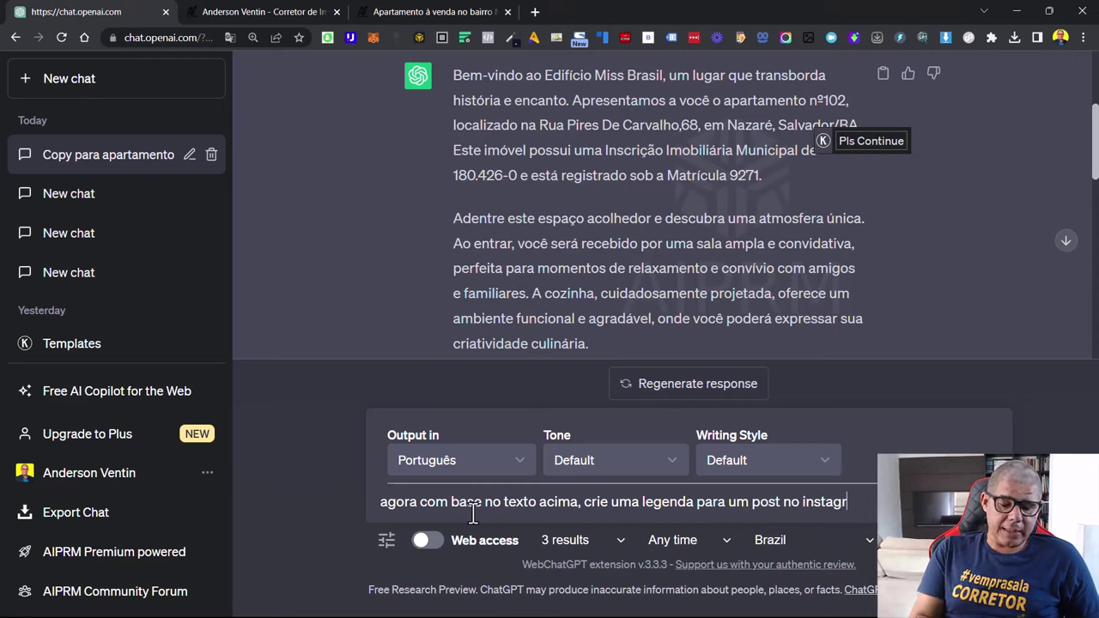
type("am")
key("Return")
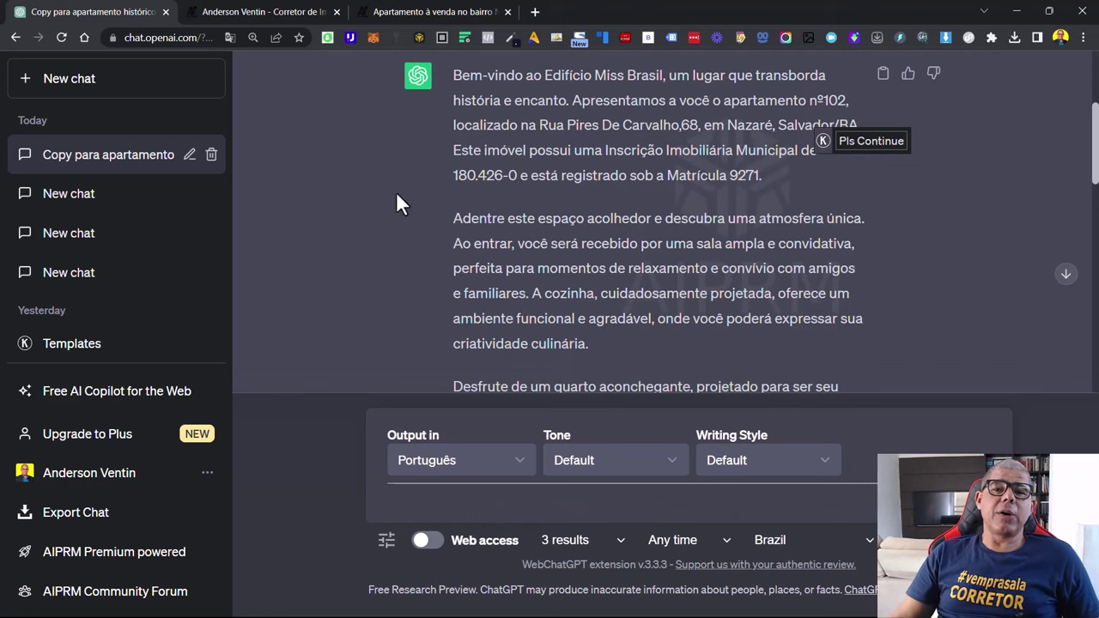
Review the Instagram caption for apartment nº102 and its three hashtags, then focus the message box
scroll(564, 201, "down", 3)
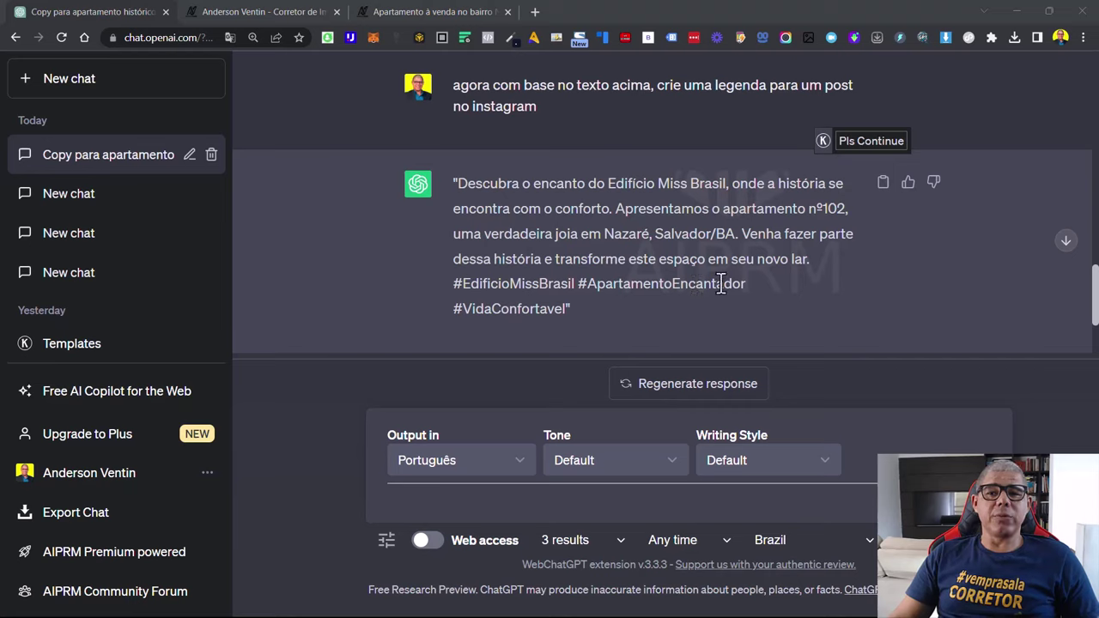
left_click(477, 495)
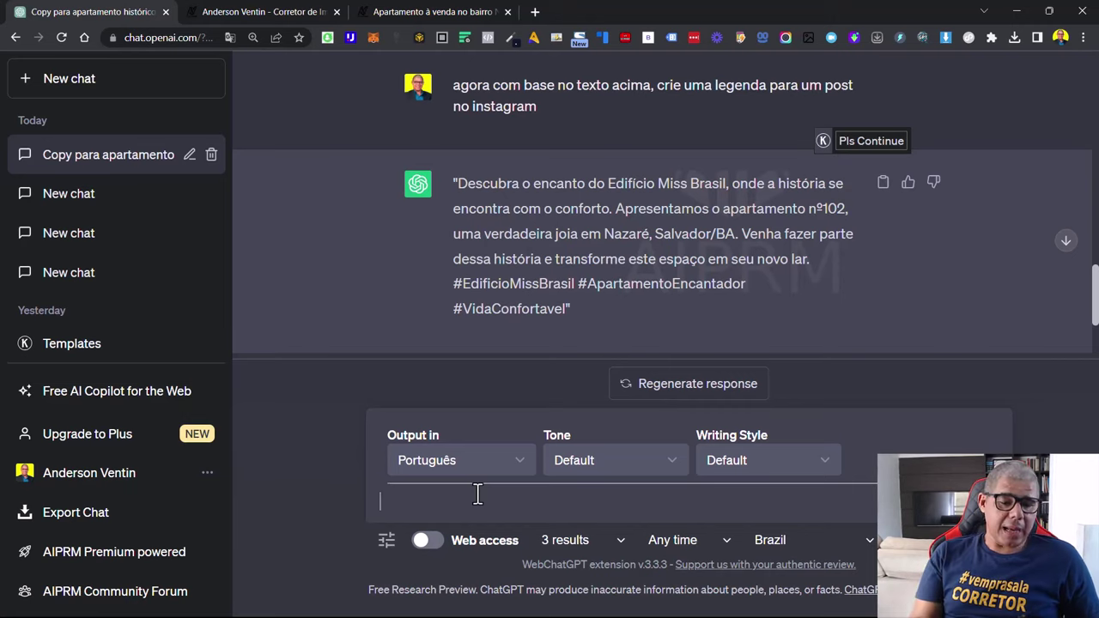
Send the request 'agora crie um copy com base no metodo AIDA para anuncios no Meta Ads'
type("agora")
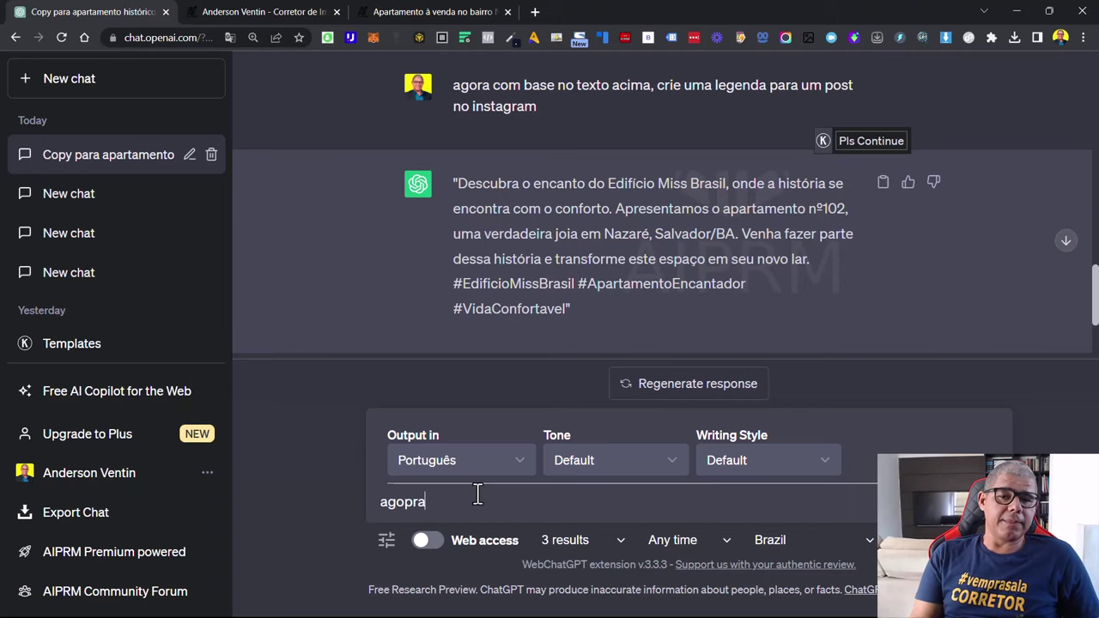
key("BackSpace")
key("BackSpace")
type("ra crie ")
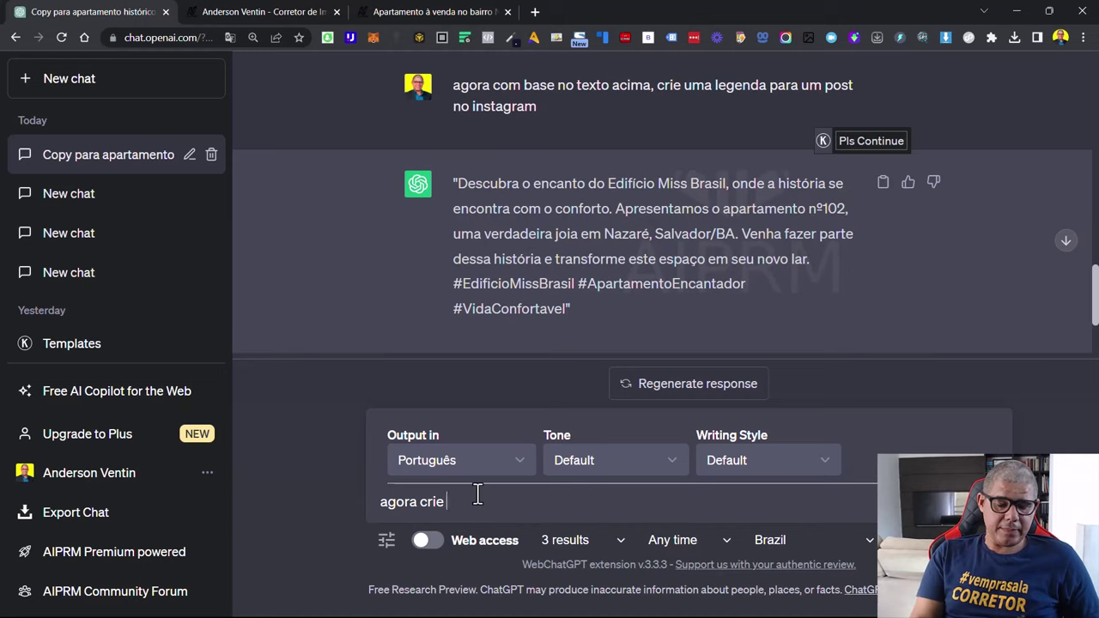
type("um ")
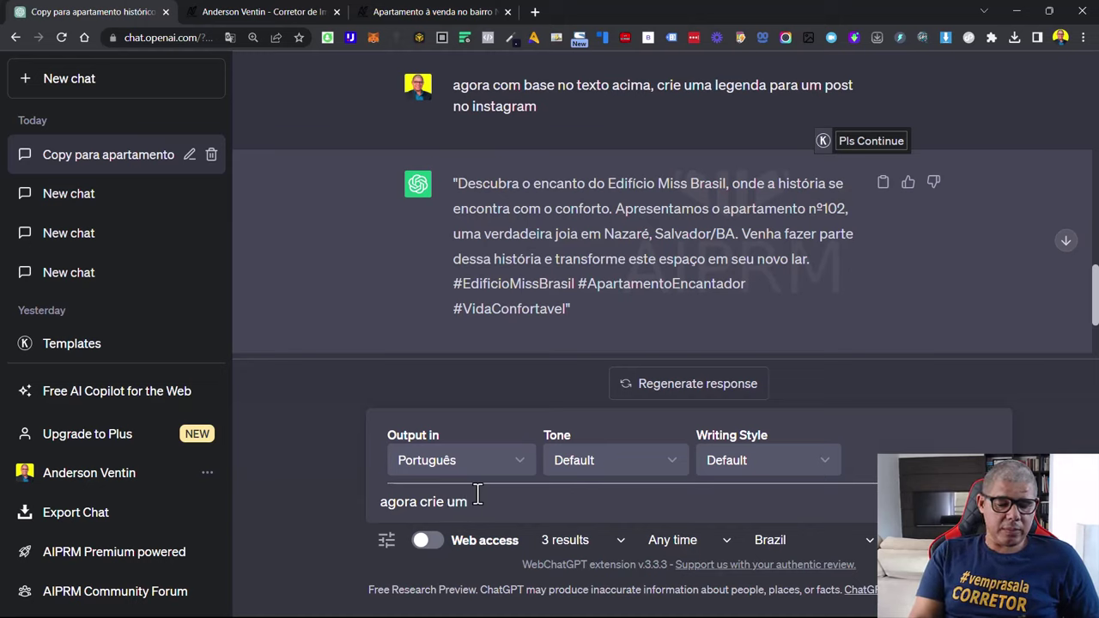
type("copy ")
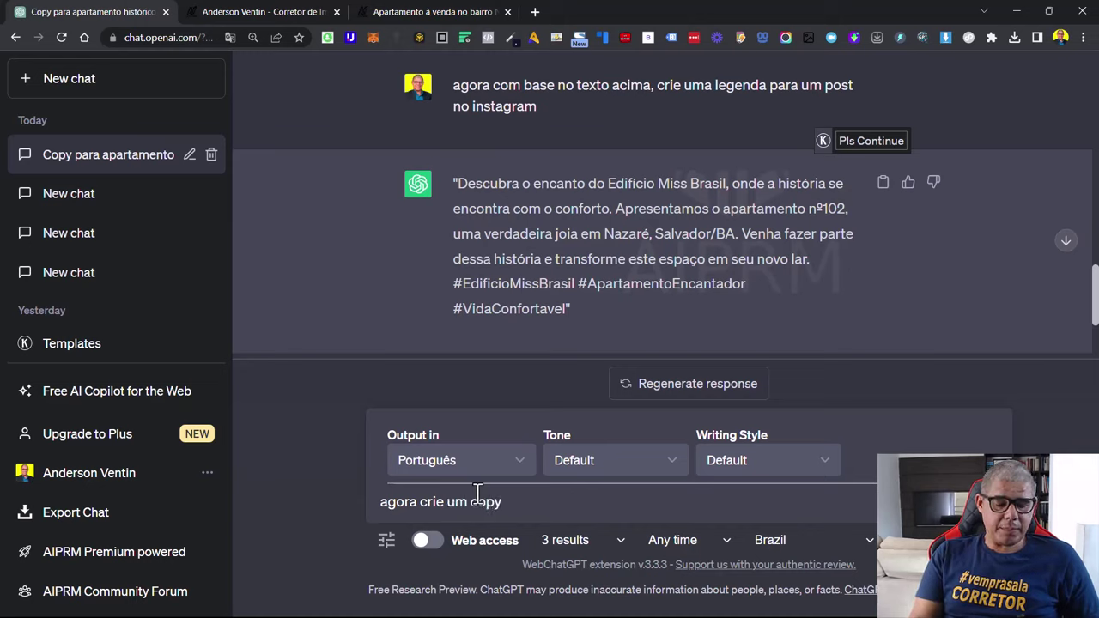
type("com base ")
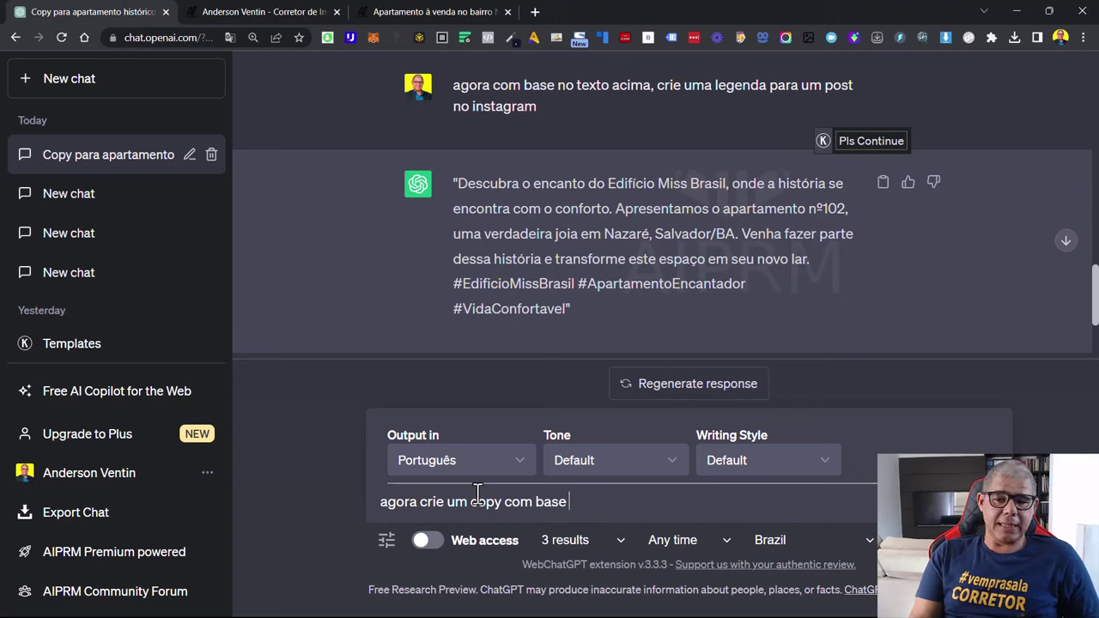
type("do")
key("BackSpace")
key("BackSpace")
key("BackSpace")
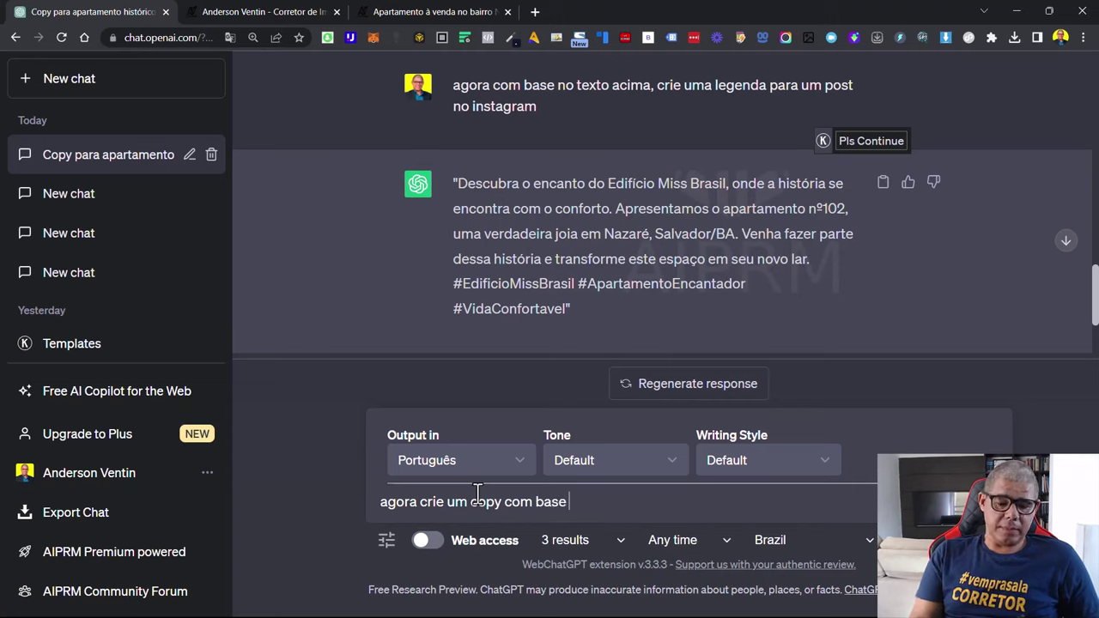
type("no  metod")
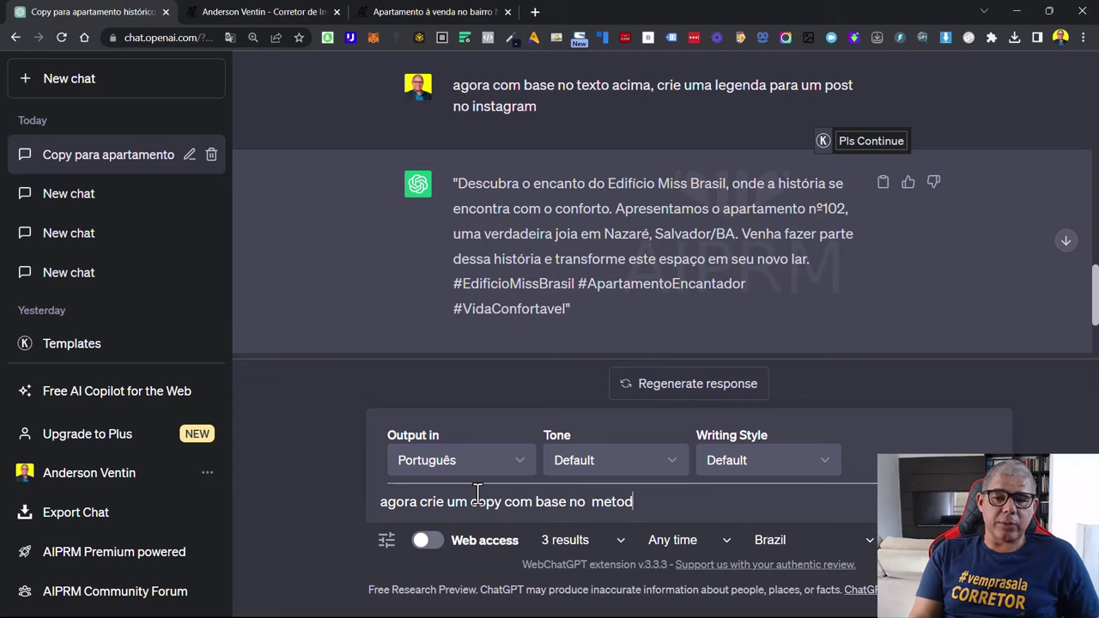
type("o AIDA")
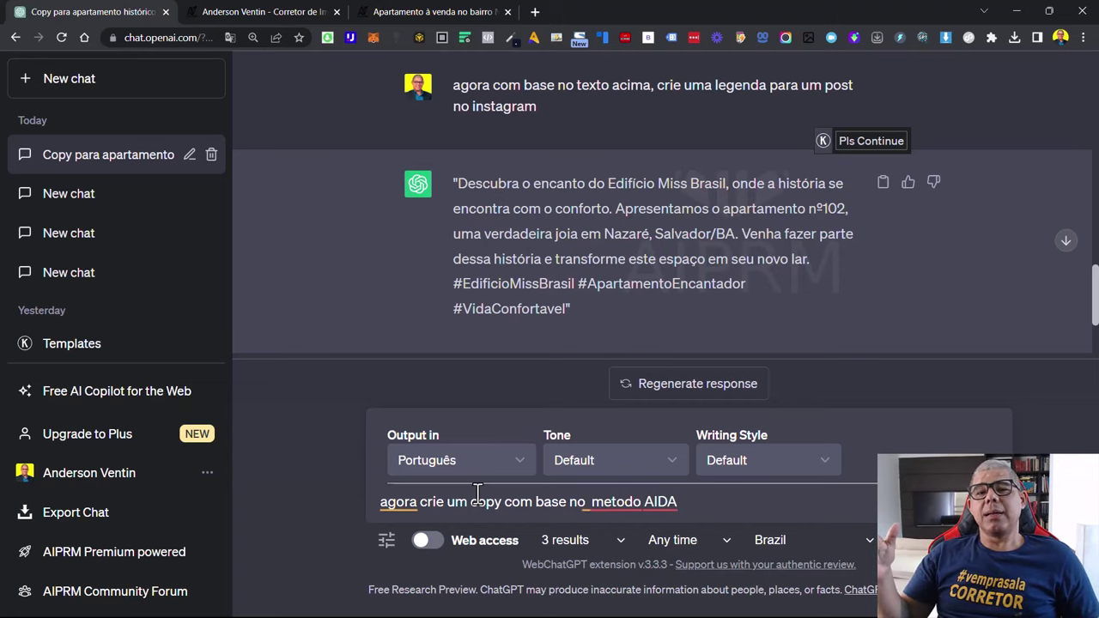
left_click(667, 501)
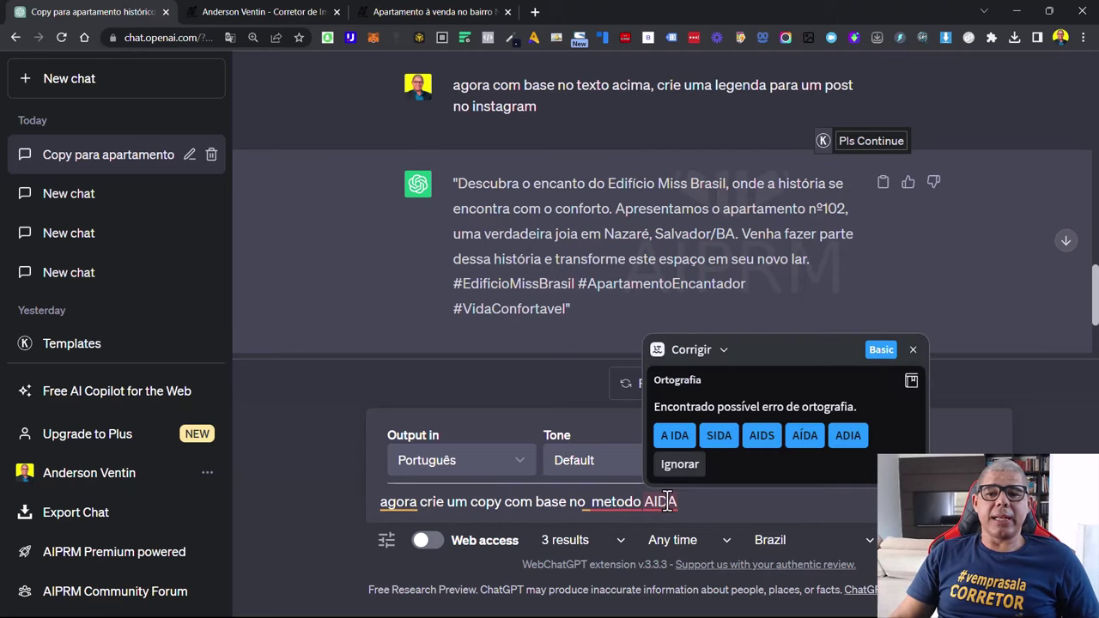
left_click(663, 501)
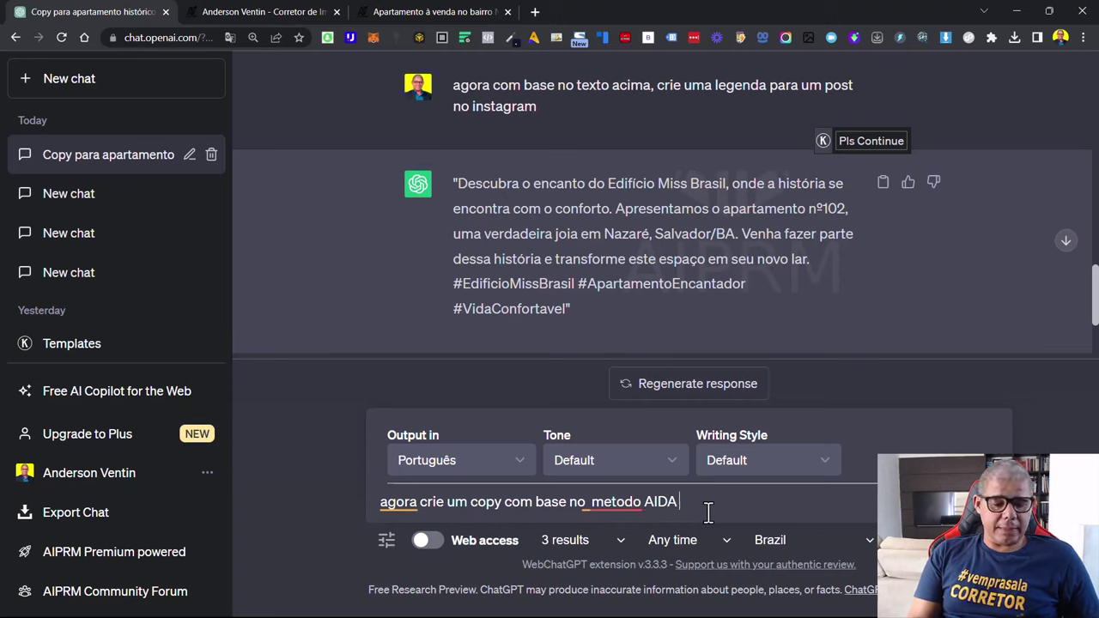
type("para anu")
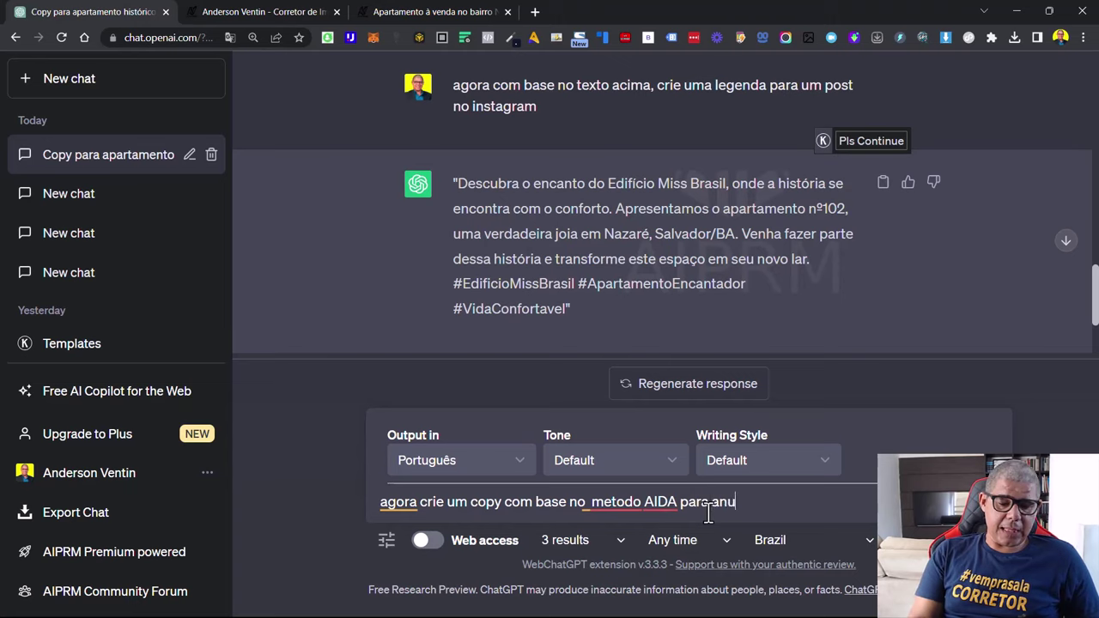
type("ncios no ")
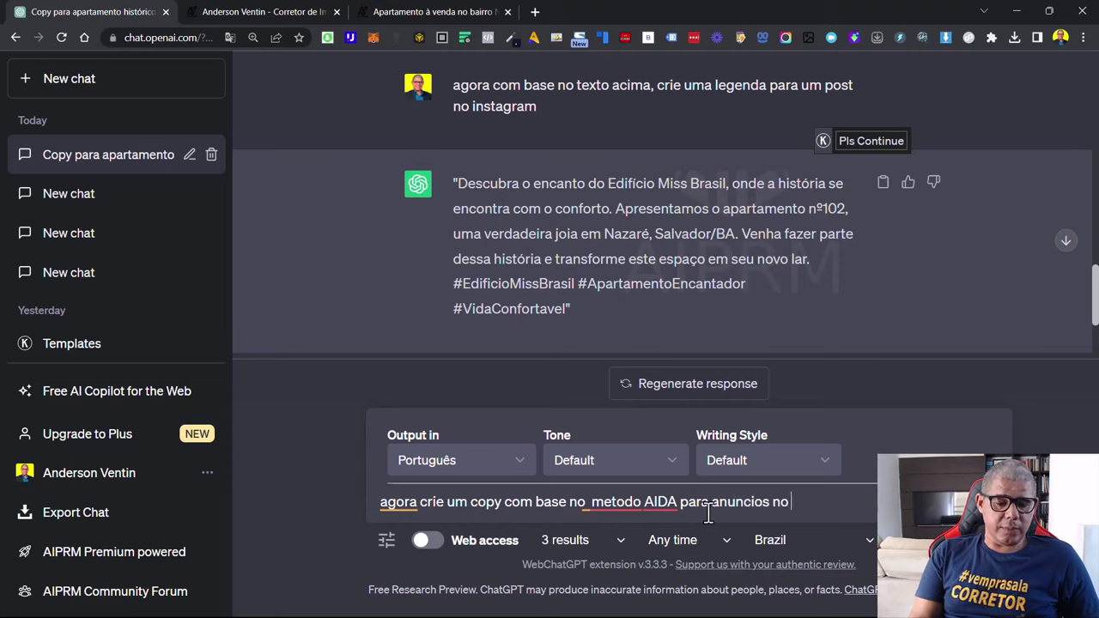
type("Meta ds")
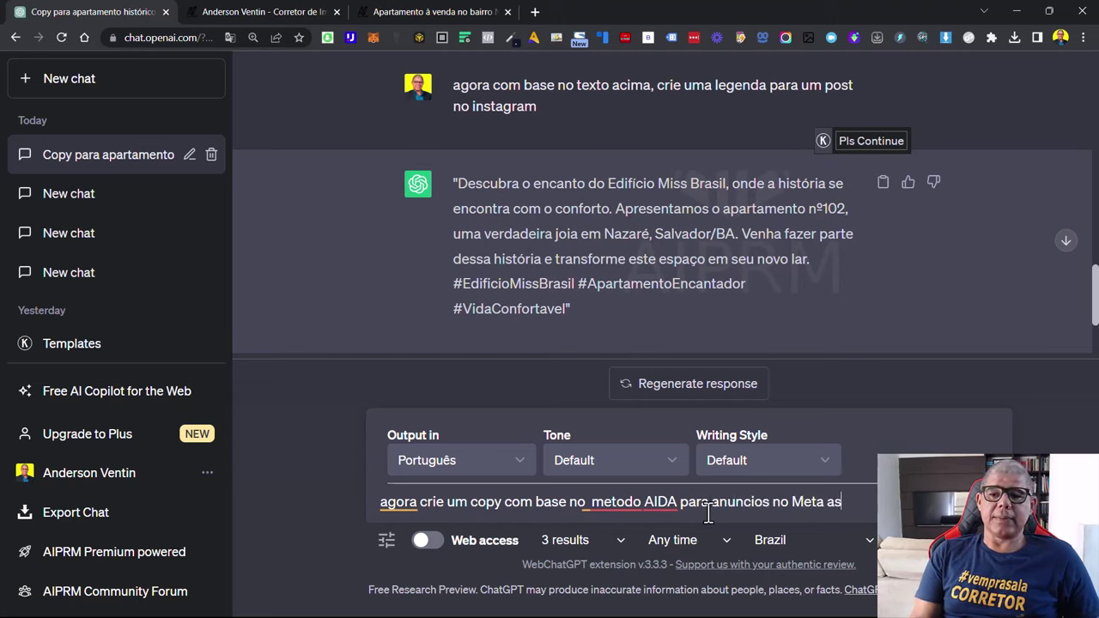
key("BackSpace")
key("BackSpace")
type("Ads")
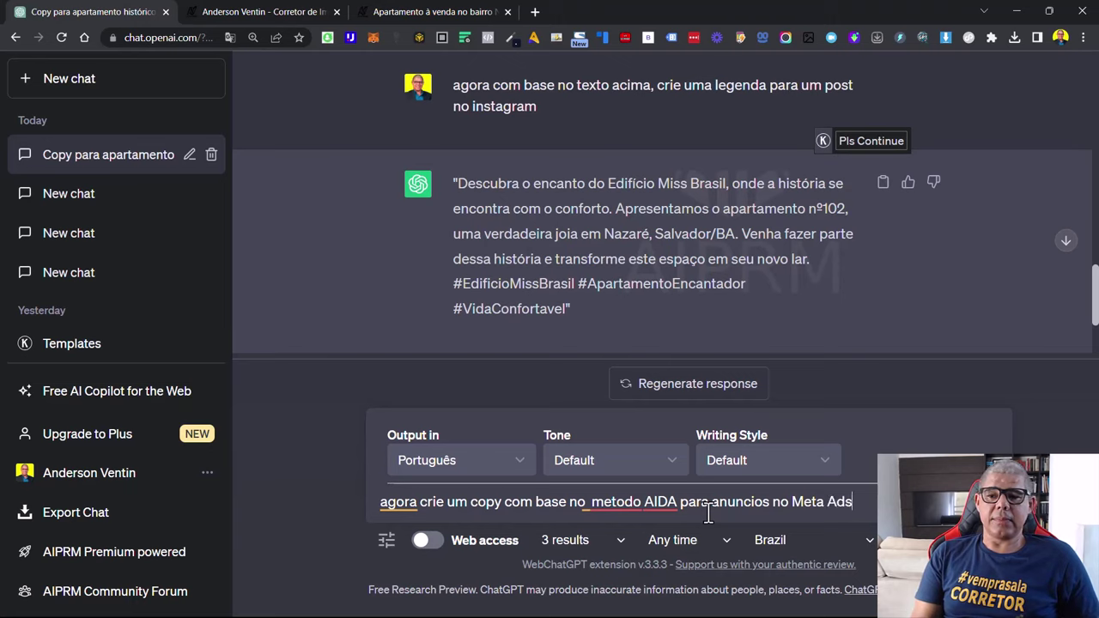
type(", com")
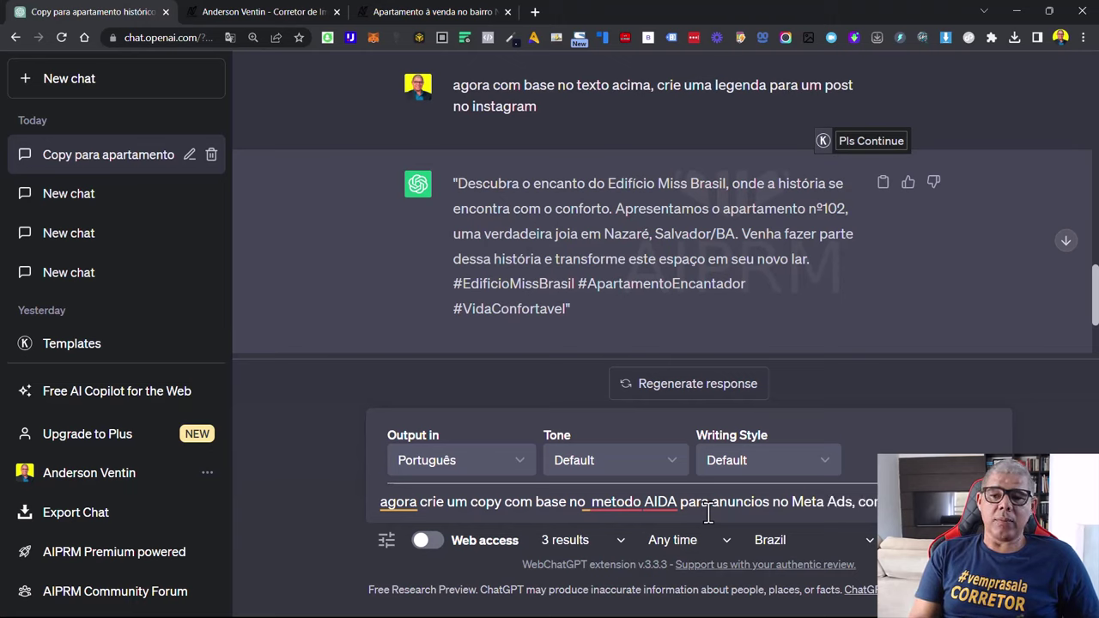
key("BackSpace")
key("BackSpace")
key("BackSpace")
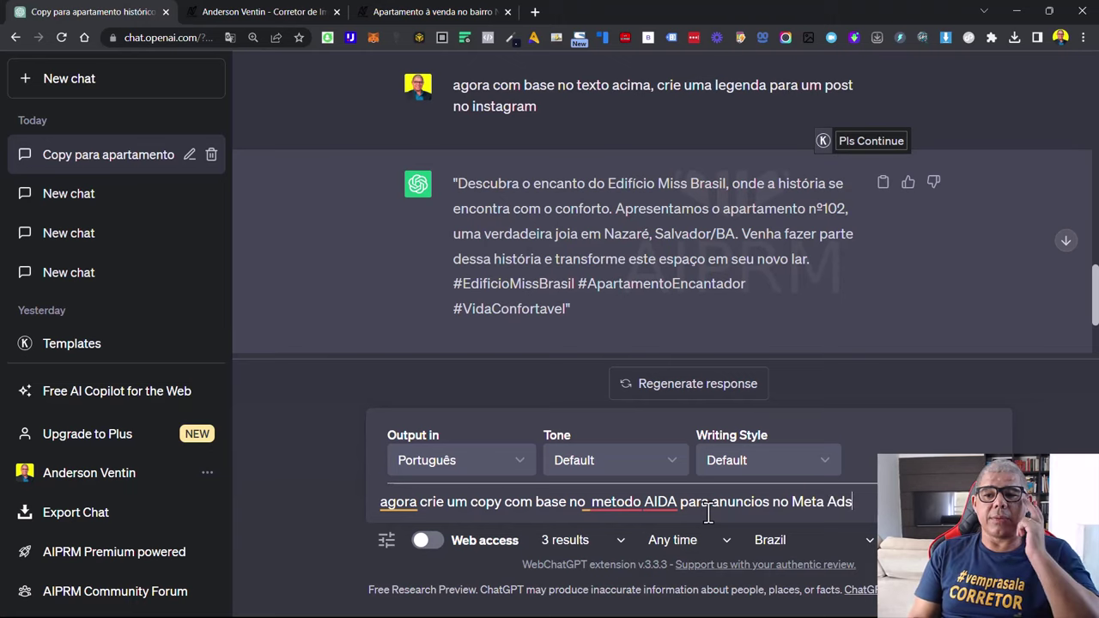
key("Return")
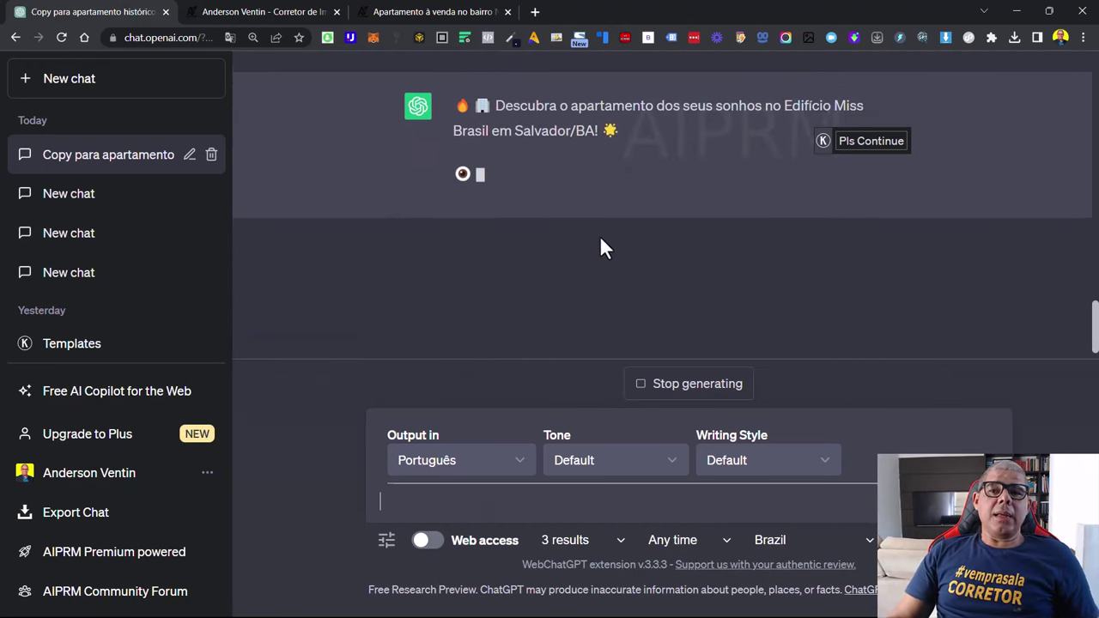
Review the AIDA reply's opening headline and its Atenção paragraph
scroll(592, 249, "up", 2)
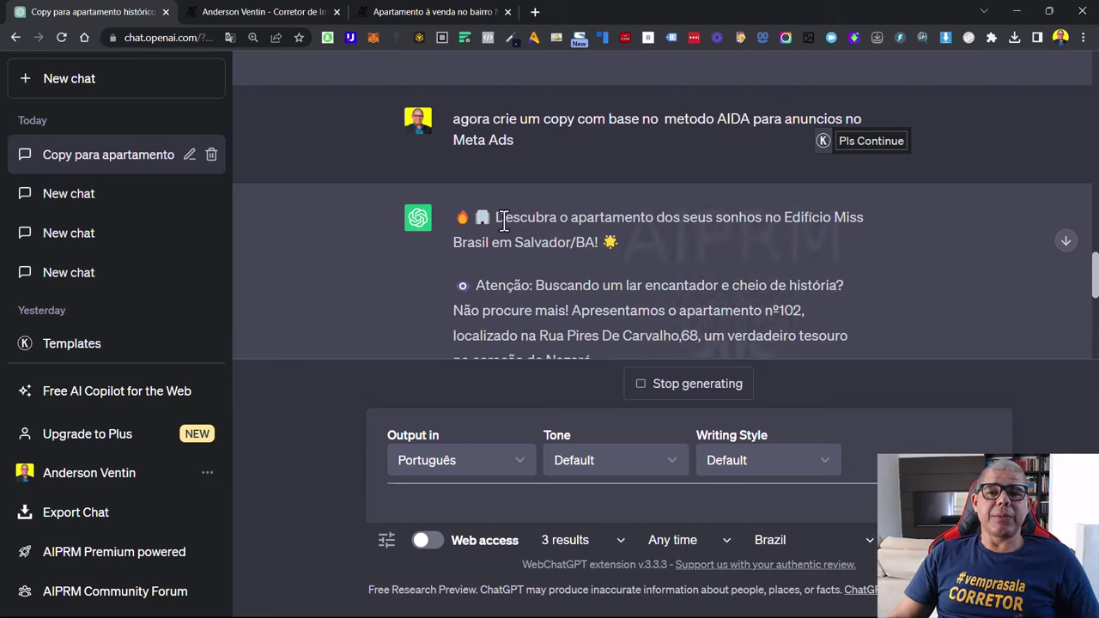
left_click_drag(495, 218, 648, 240)
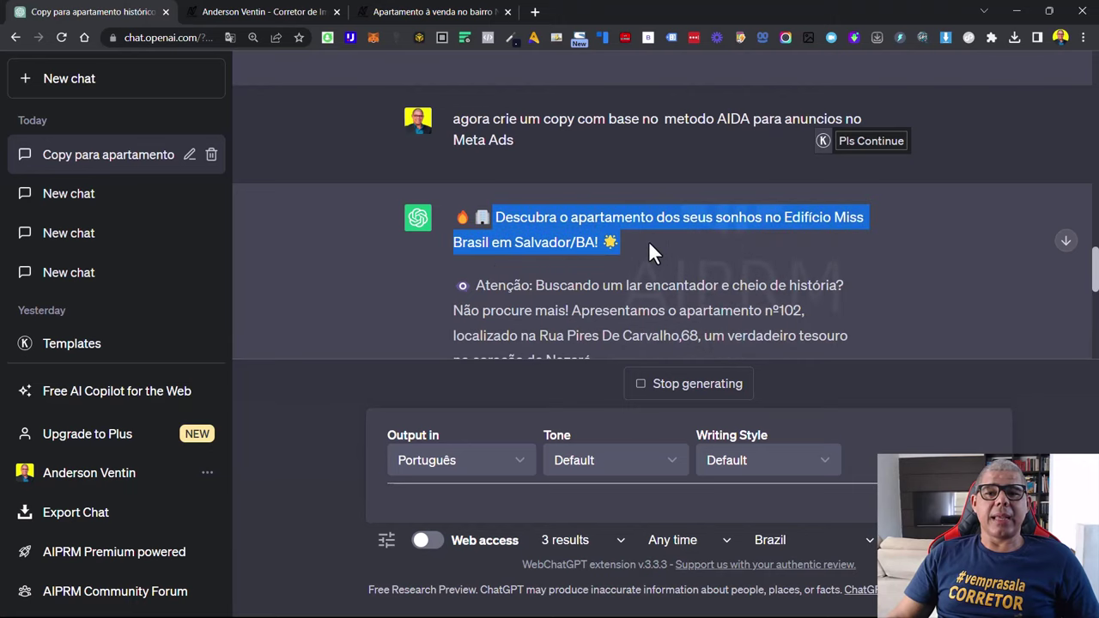
left_click(516, 251)
scroll(725, 258, "down", 2)
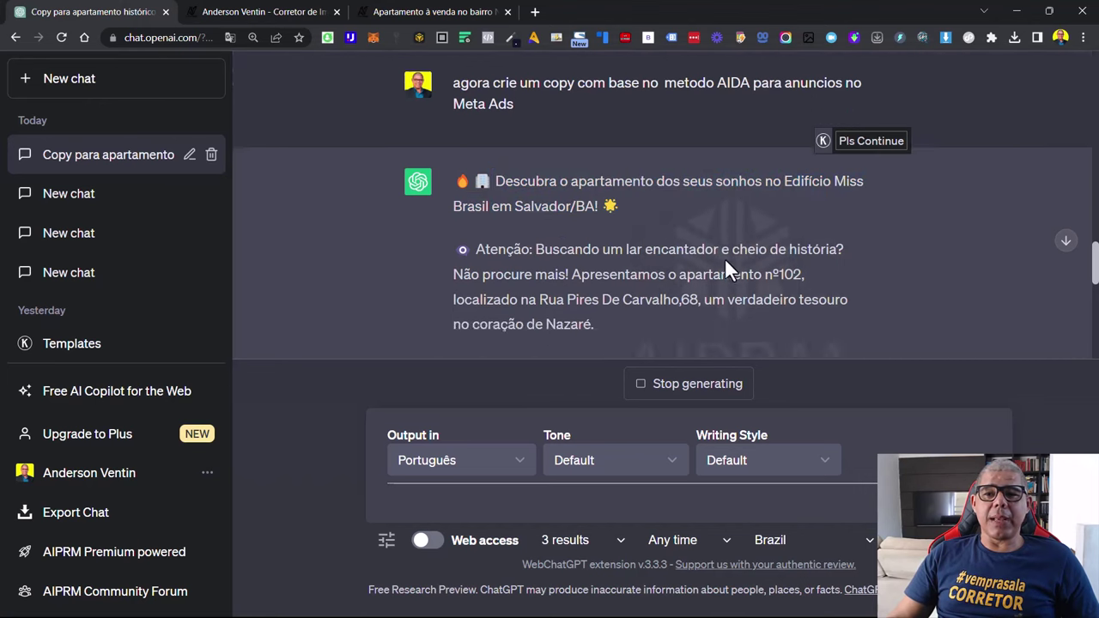
left_click_drag(530, 144, 647, 204)
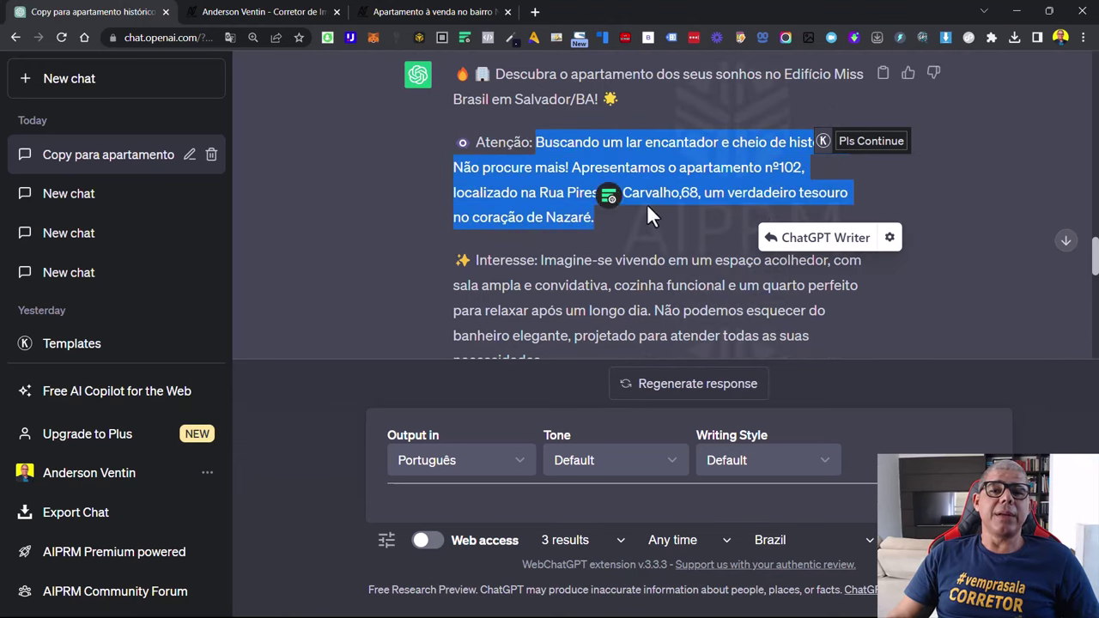
scroll(647, 204, "down", 2)
left_click(541, 113)
Review the Interesse, Desejo and Ação paragraphs, which end with the R$120.000,00 offer
left_click_drag(540, 116, 722, 196)
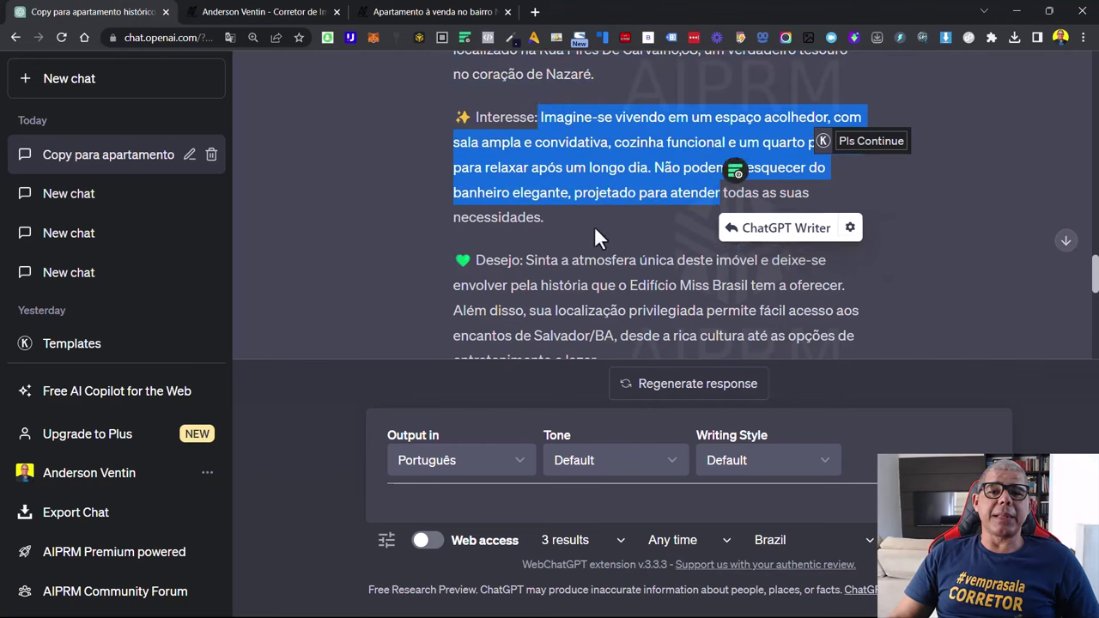
scroll(589, 227, "down", 2)
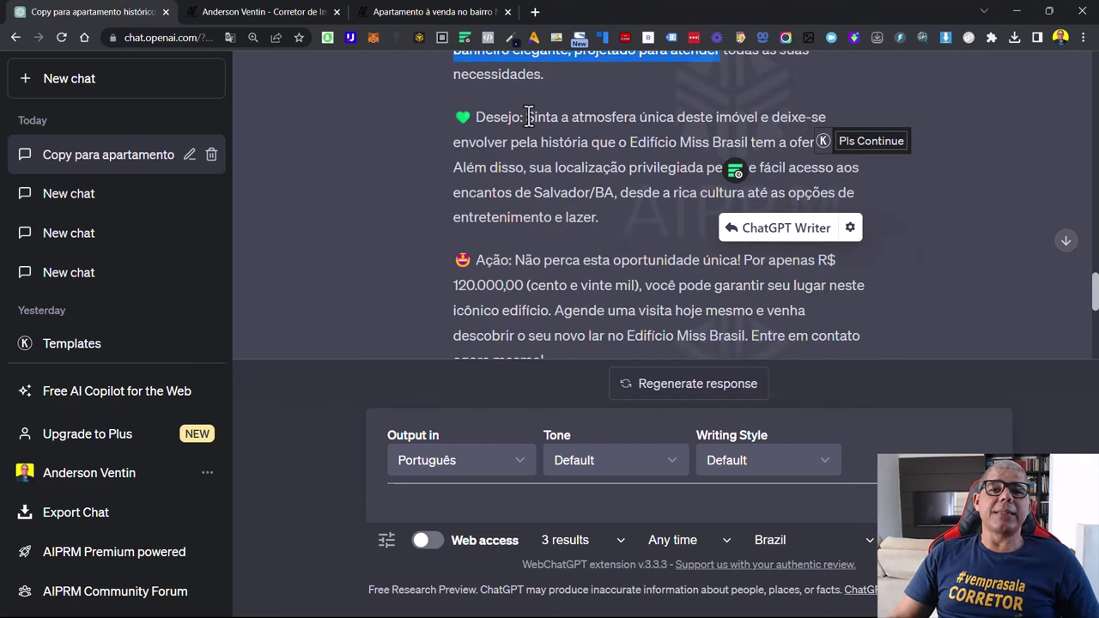
left_click_drag(526, 116, 659, 194)
scroll(604, 196, "down", 2)
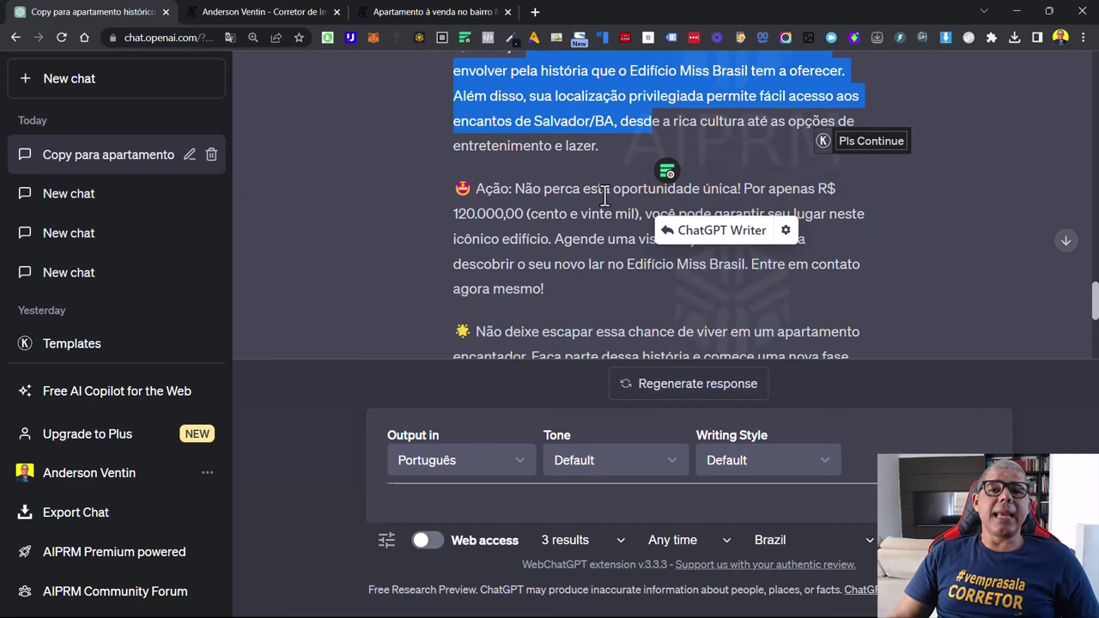
left_click_drag(521, 117, 687, 146)
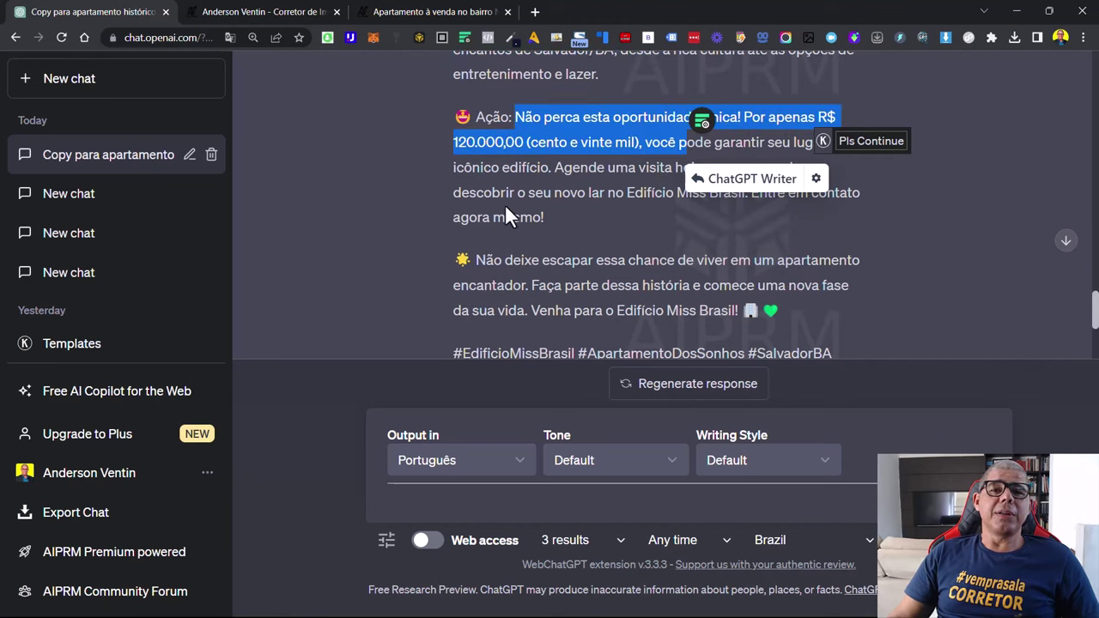
scroll(522, 204, "down", 1)
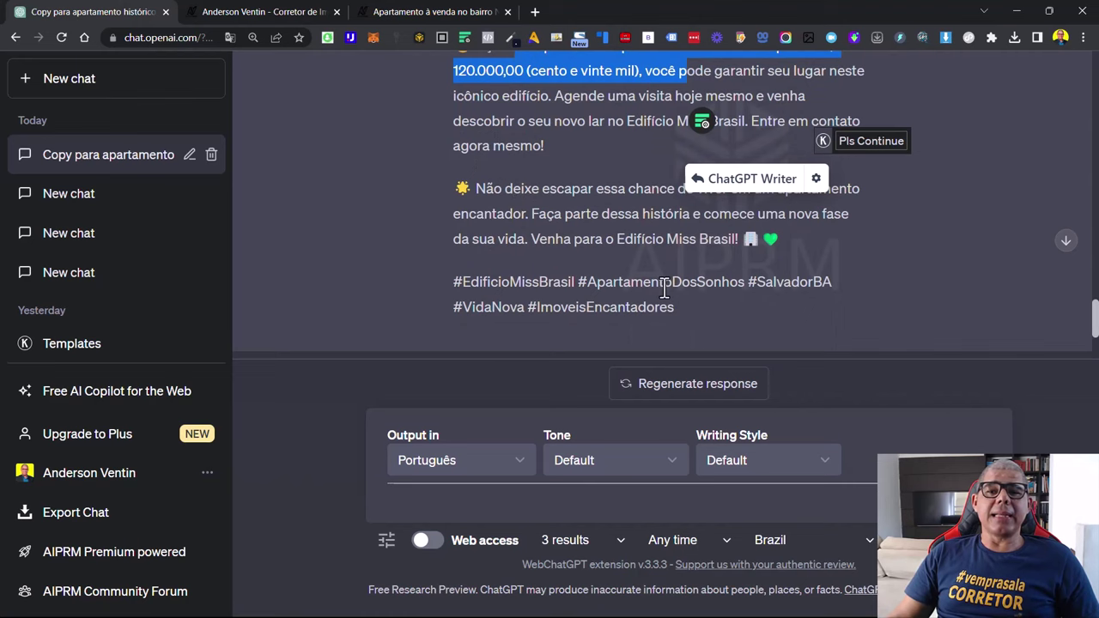
scroll(641, 285, "up", 5)
scroll(641, 285, "up", 15)
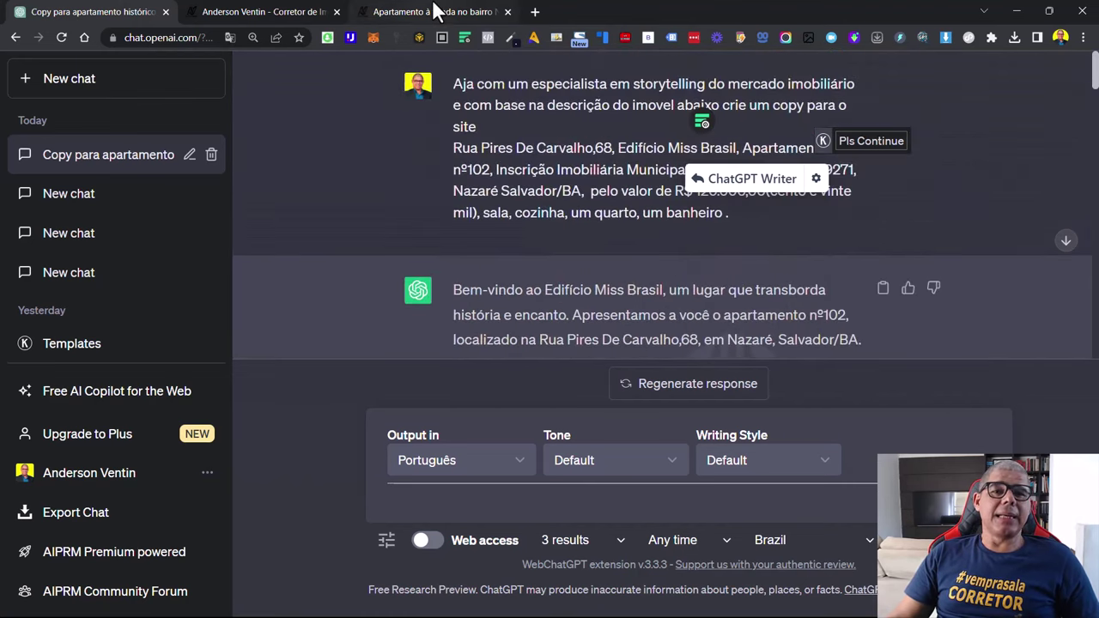
left_click(435, 12)
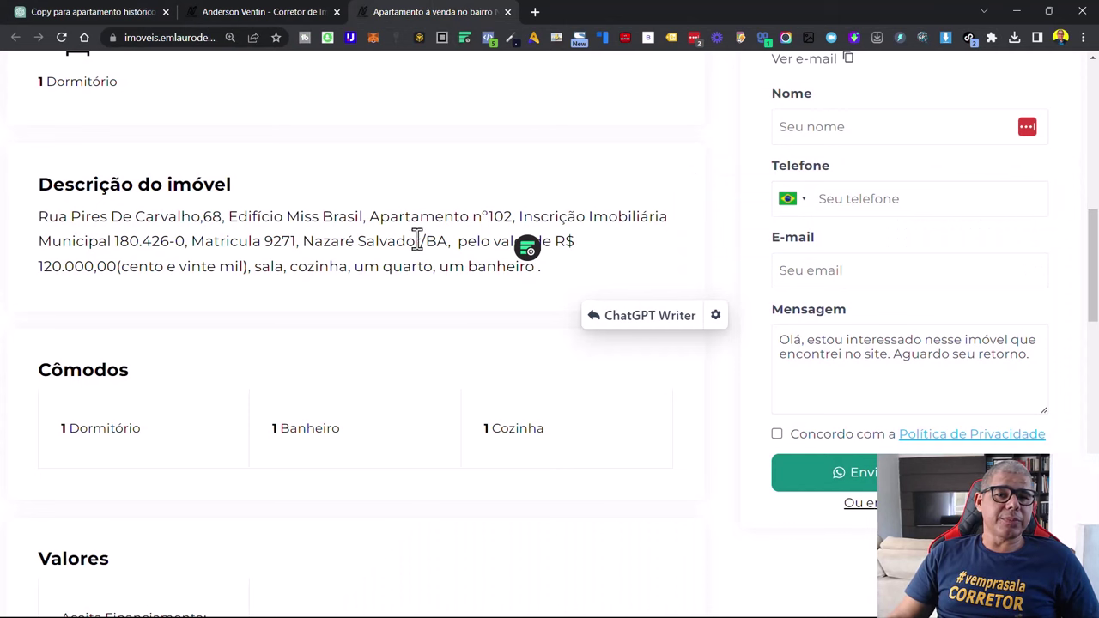
left_click(141, 11)
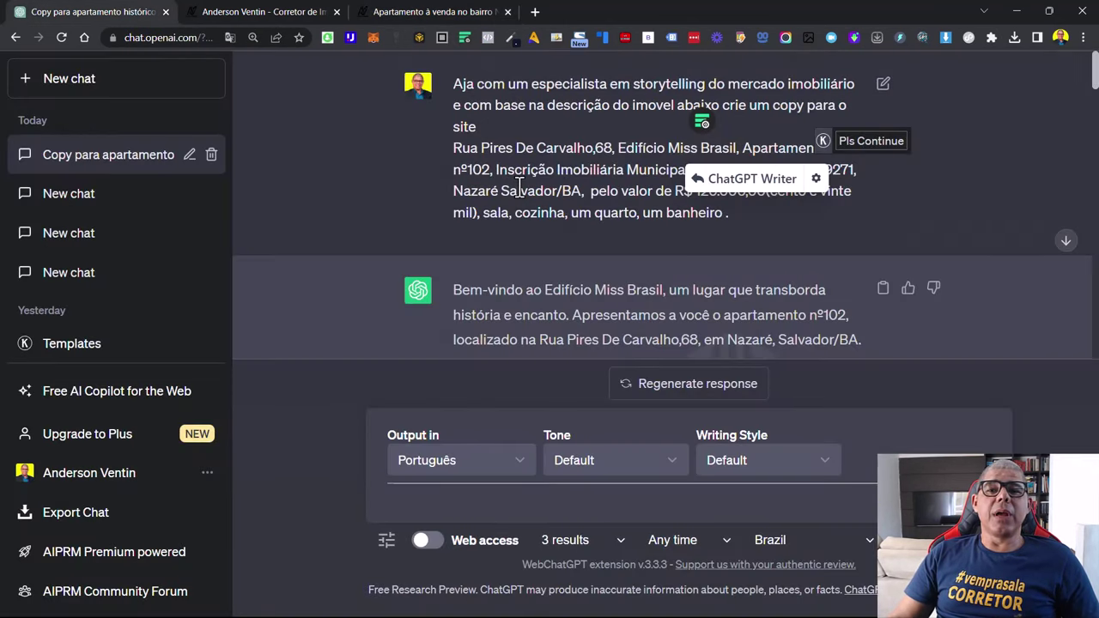
scroll(509, 239, "down", 2)
scroll(509, 239, "down", 2)
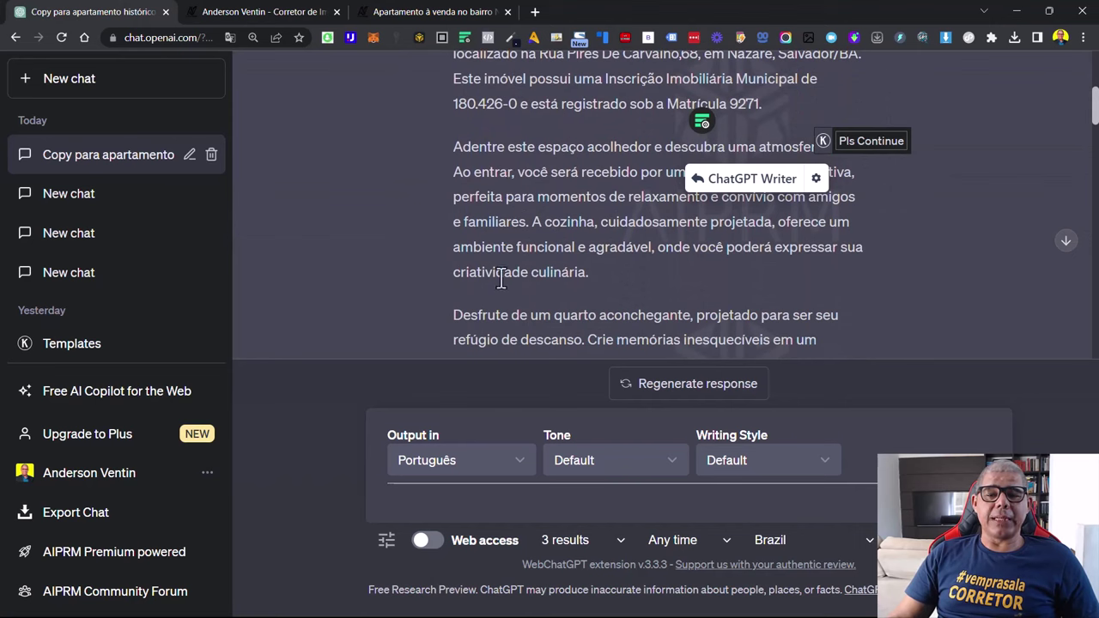
scroll(499, 279, "down", 1)
scroll(498, 278, "down", 7)
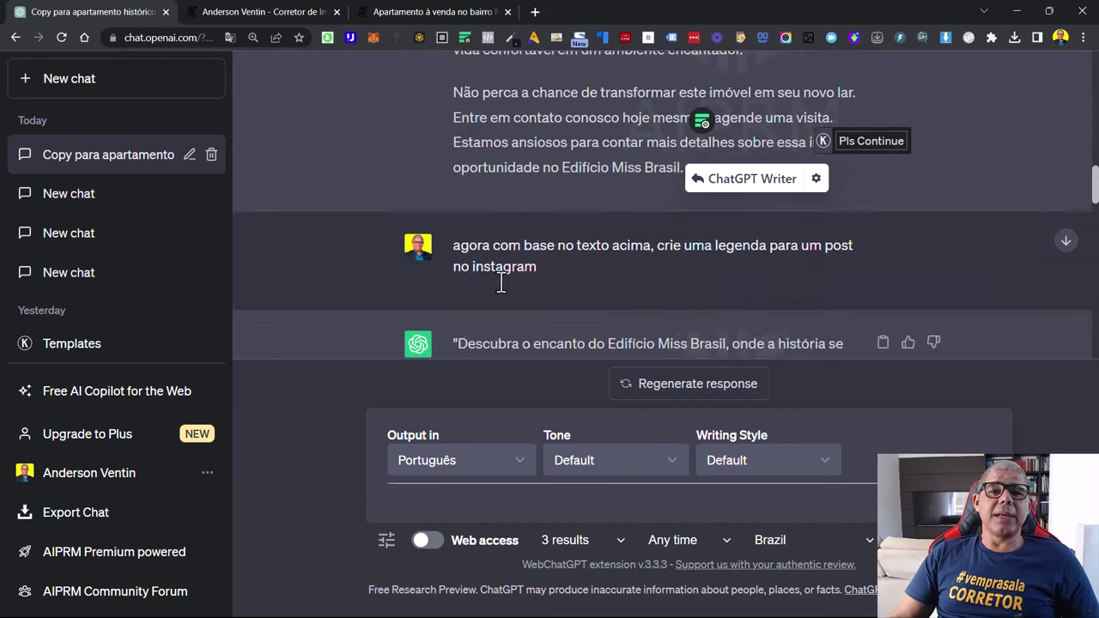
left_click_drag(498, 183, 588, 284)
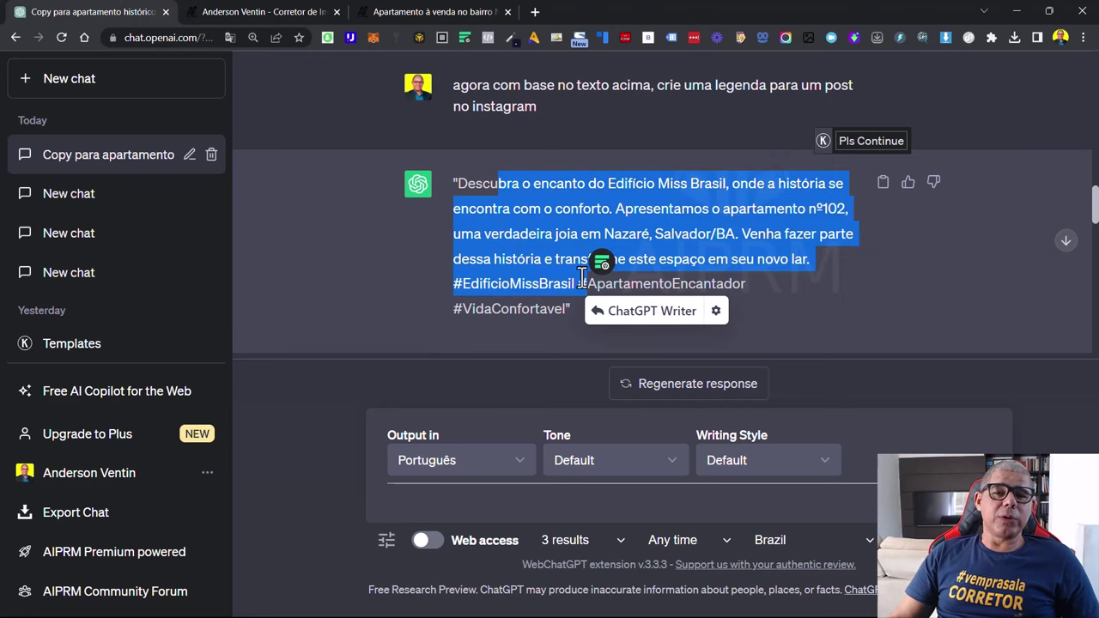
scroll(581, 276, "down", 5)
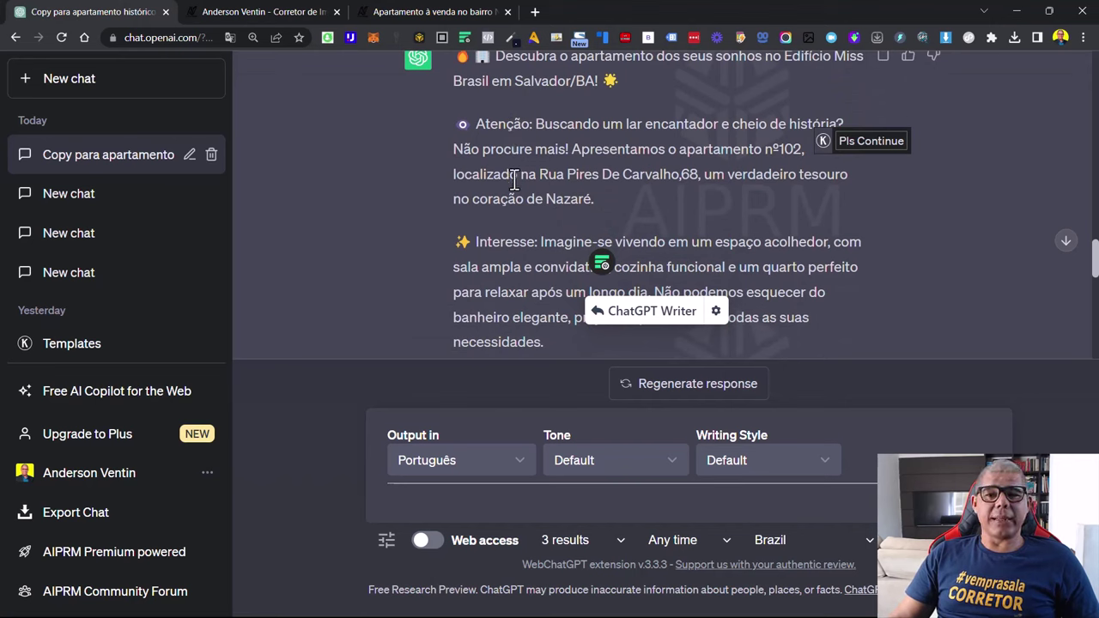
scroll(514, 180, "down", 3)
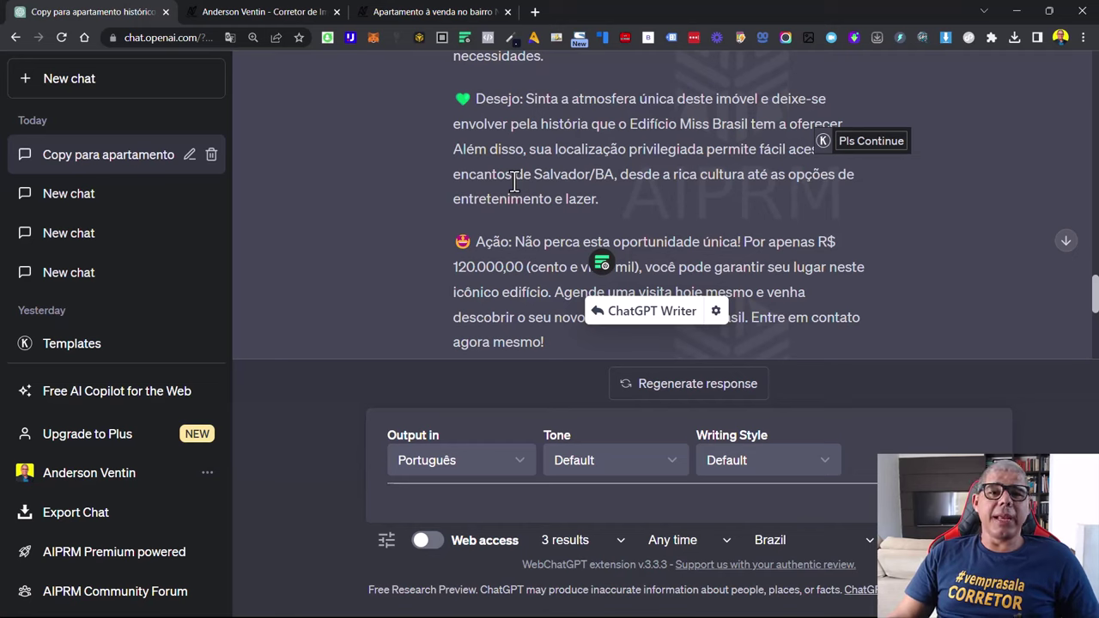
Send the prompt 'aja como um gestor de trafego especialista no mercado imobiliario, e crie a melhor campanha no Meta ads'
left_click(437, 503)
type("aja")
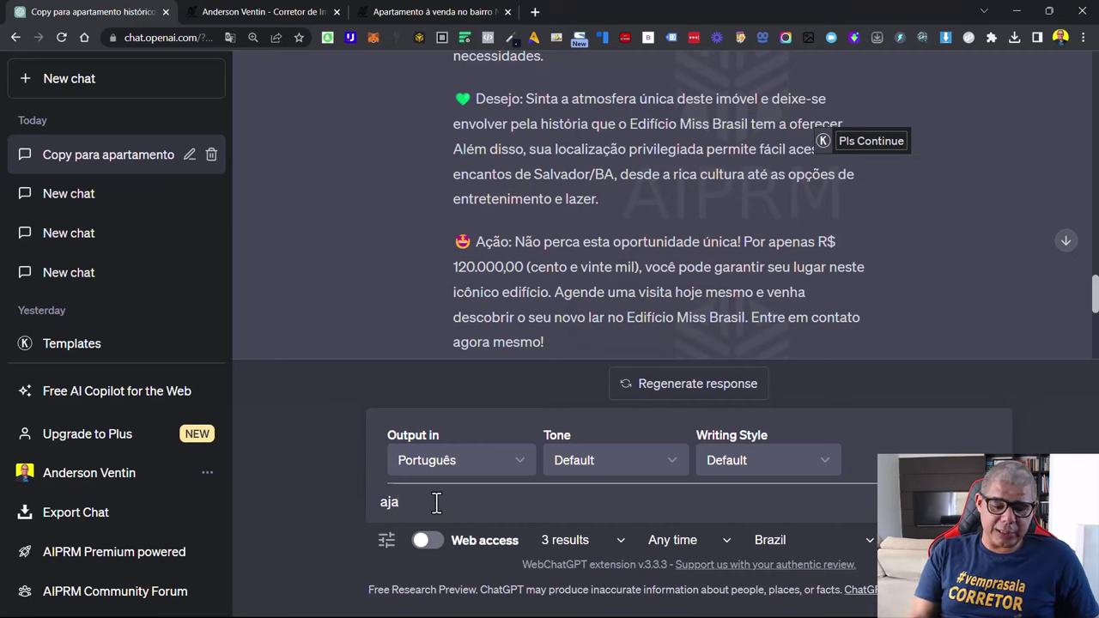
key("BackSpace")
key("BackSpace")
key("BackSpace")
type("fi")
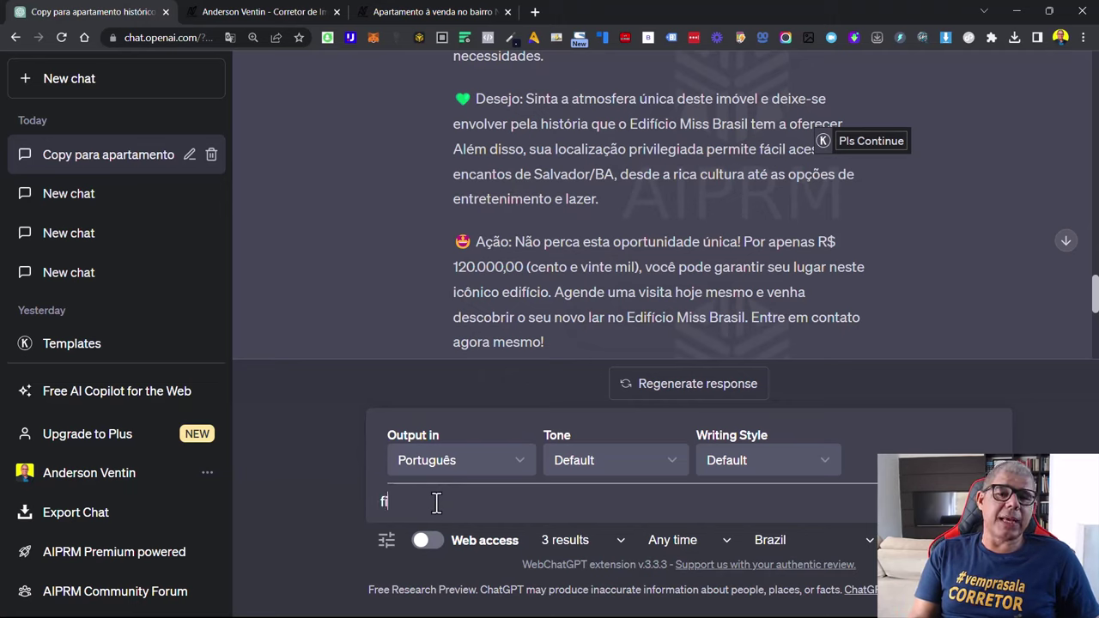
key("BackSpace")
key("BackSpace")
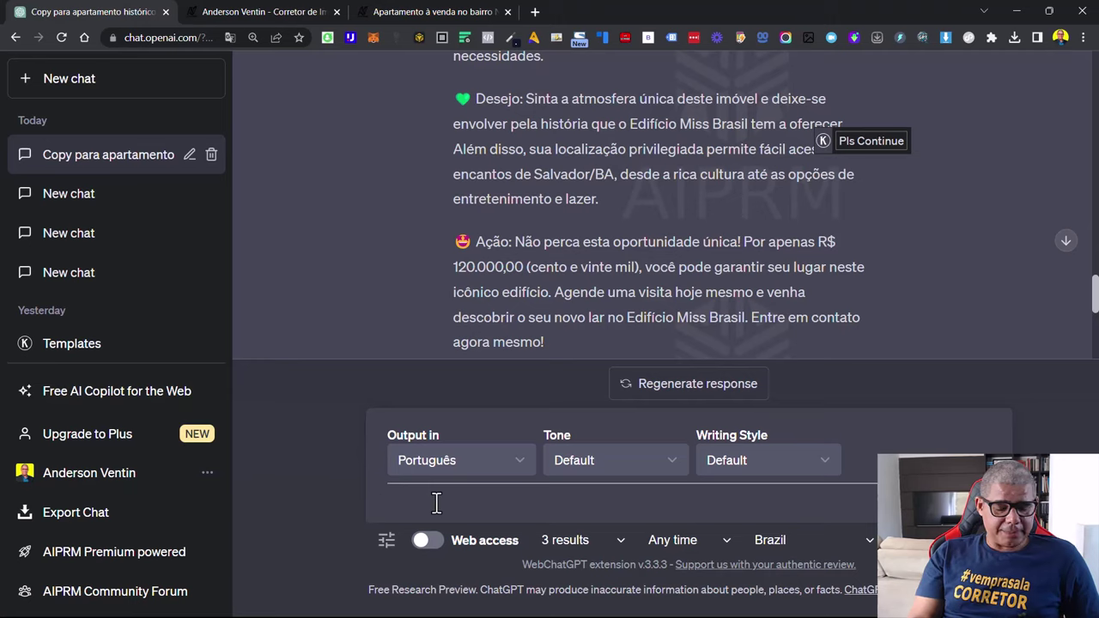
type("a")
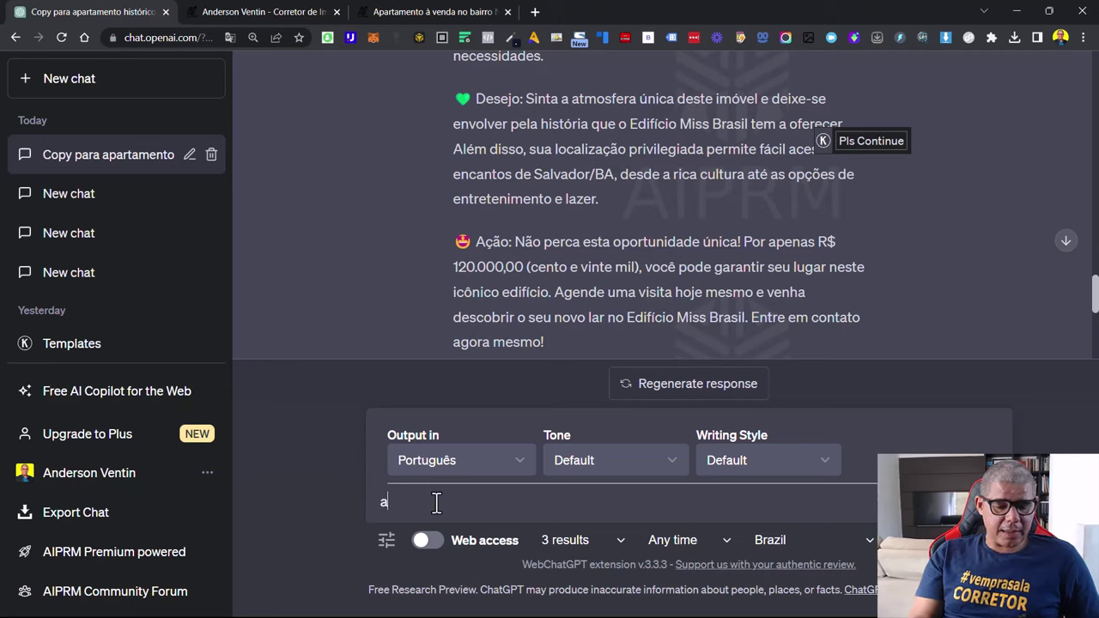
type("ja como um ")
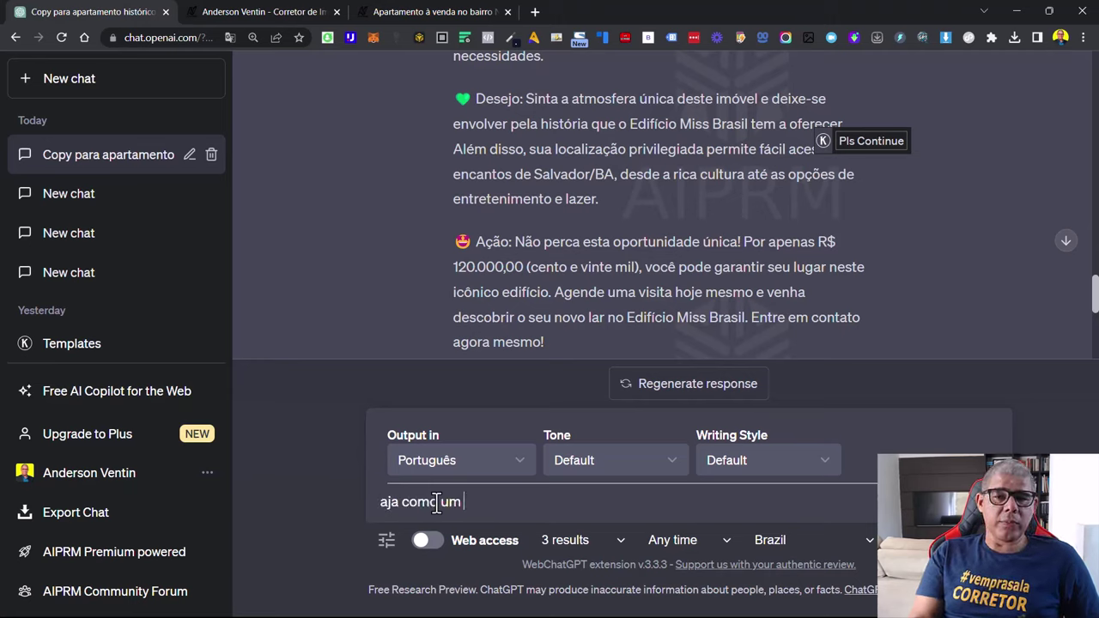
type("gestor d")
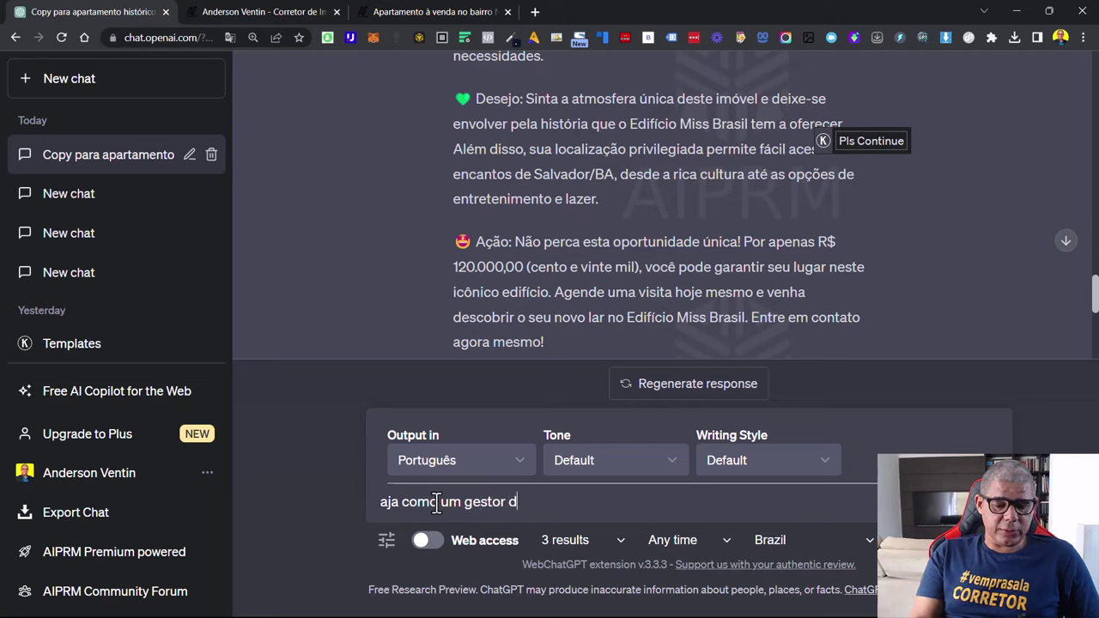
type("e trafego e")
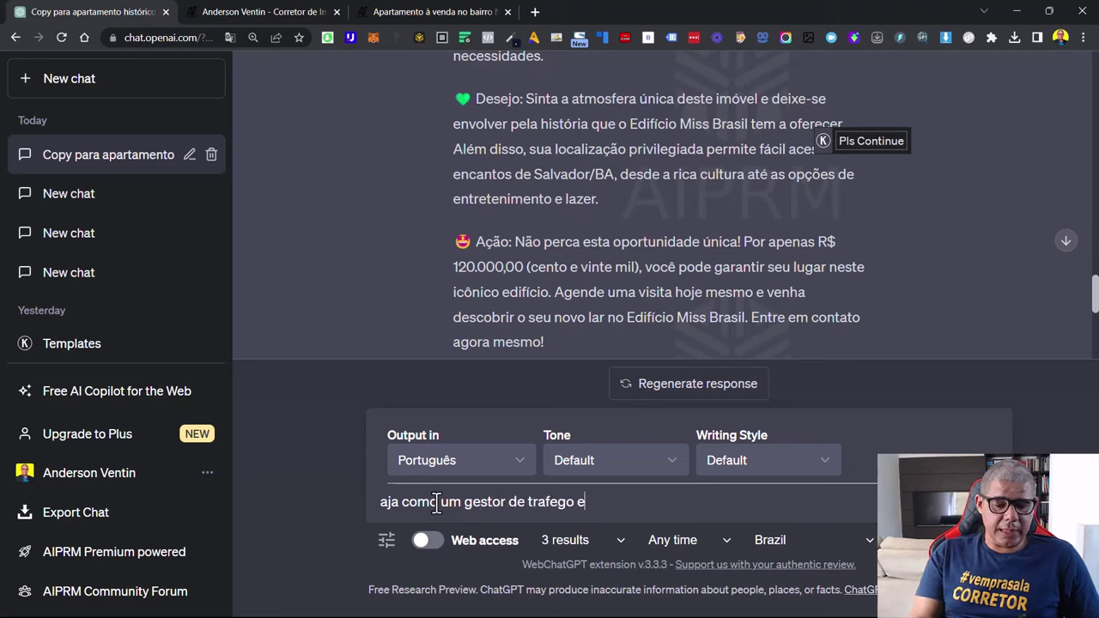
type("specialista n")
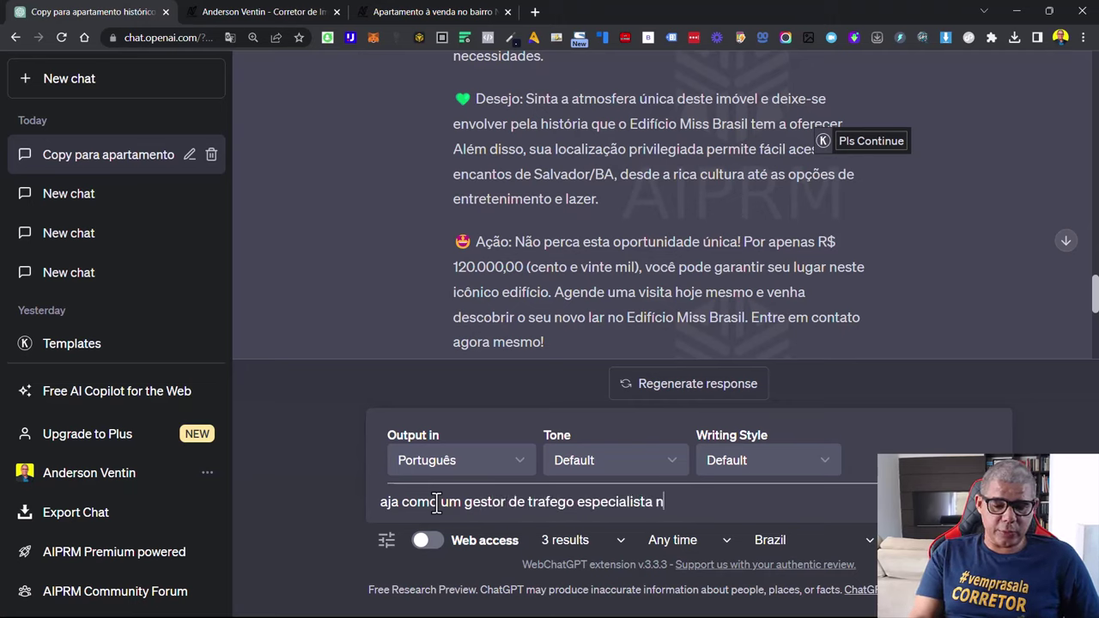
type("o mercado imo")
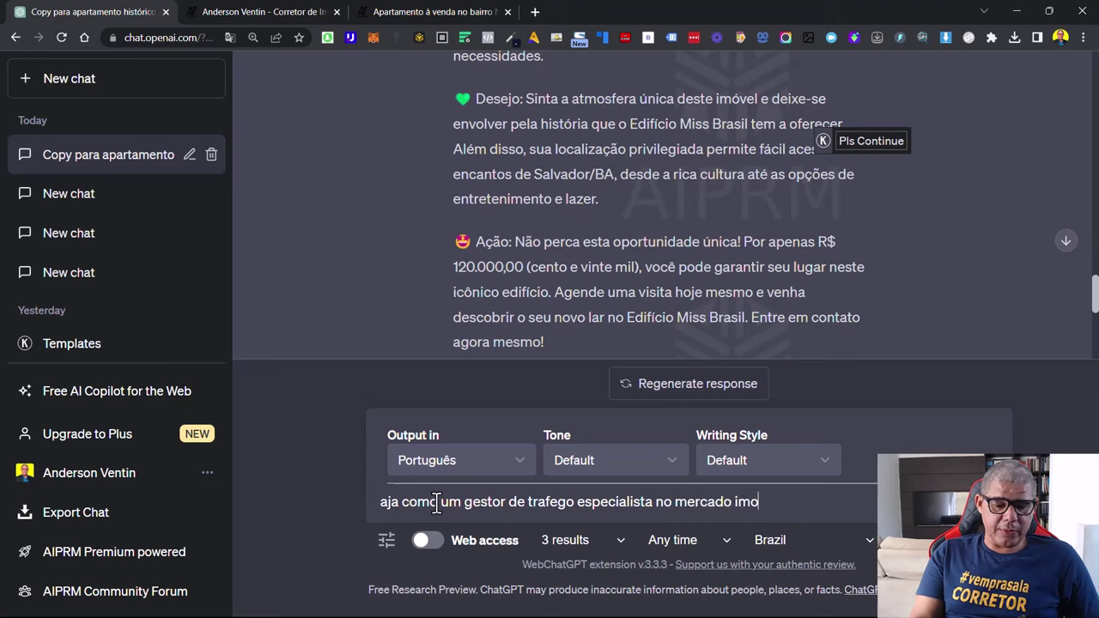
type("biliario, e ")
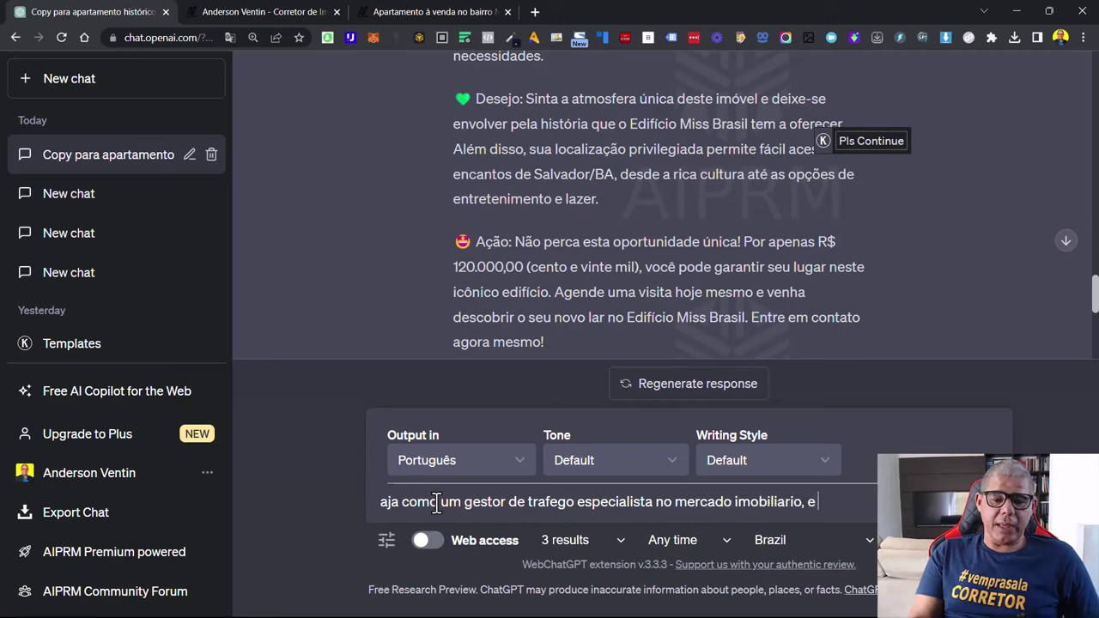
type("crie ")
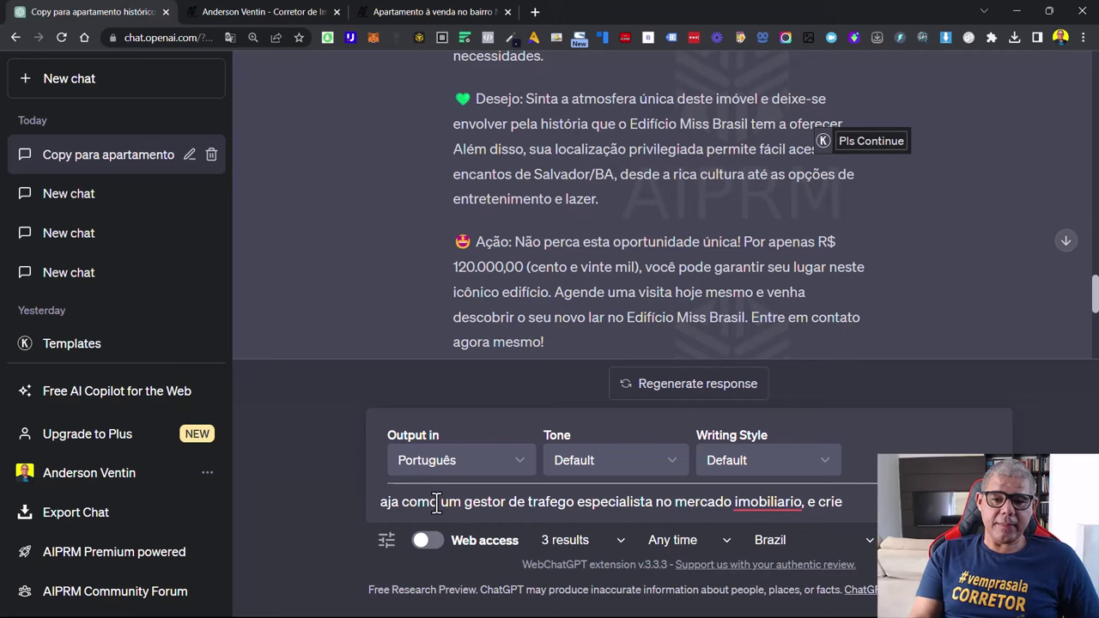
type("a me ")
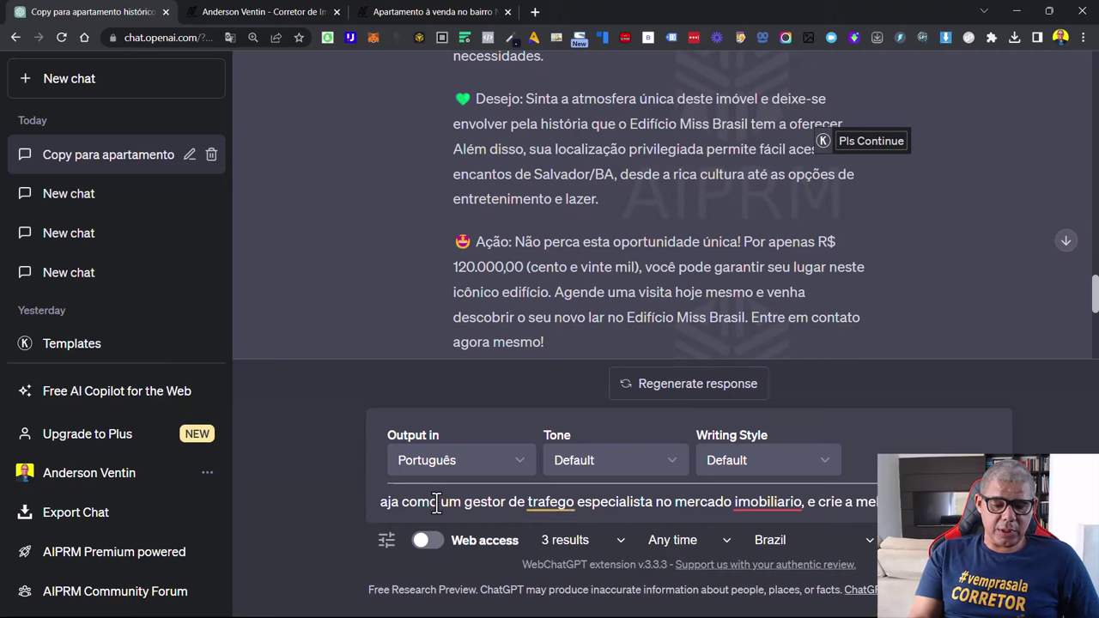
type("no Meta Ad")
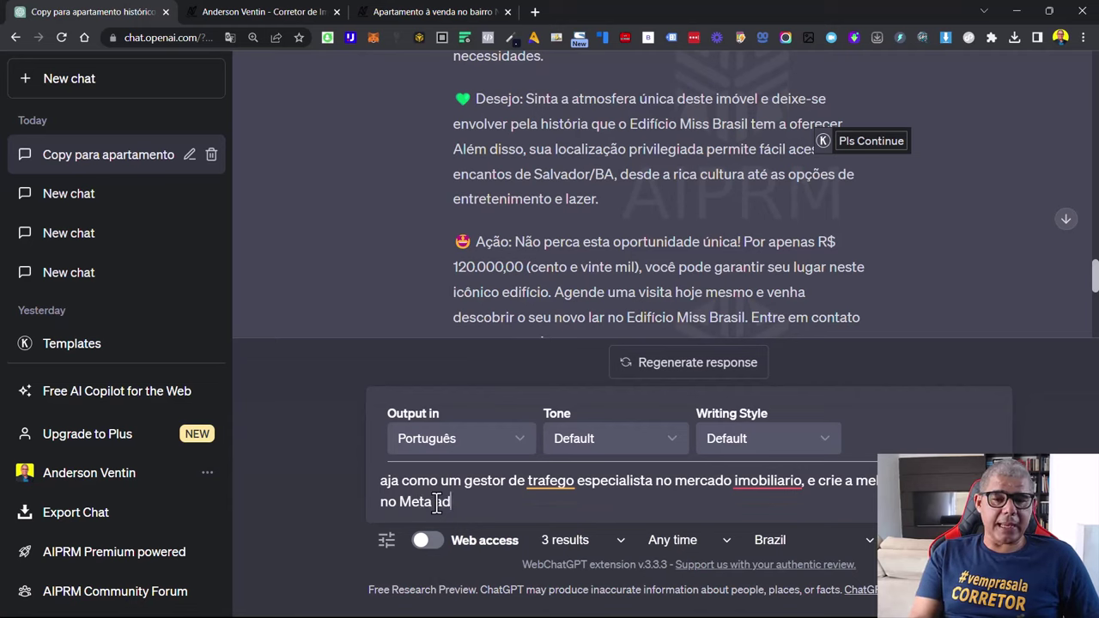
type("s ")
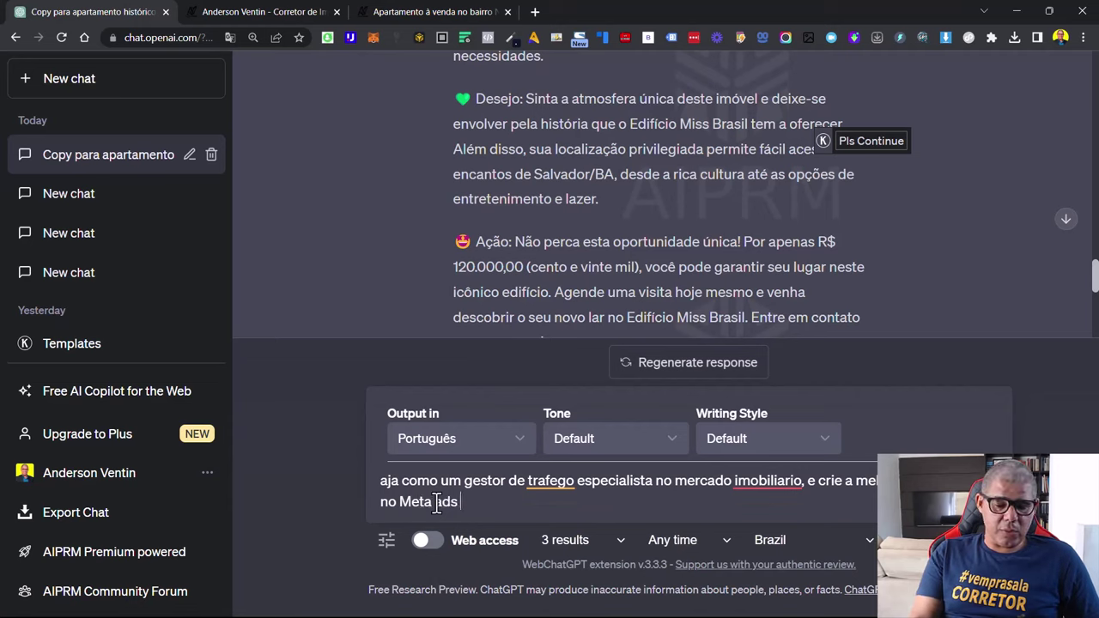
type("para o imvel")
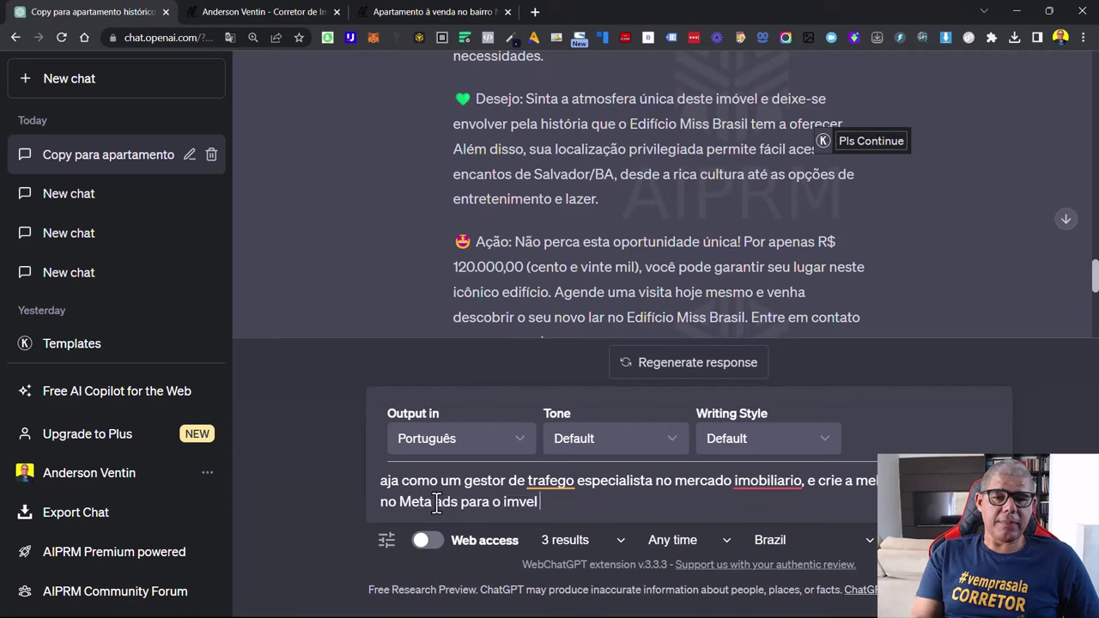
key("BackSpace")
key("BackSpace")
key("BackSpace")
key("BackSpace")
key("BackSpace")
key("BackSpace")
key("BackSpace")
key("BackSpace")
key("BackSpace")
key("BackSpace")
key("BackSpace")
key("BackSpace")
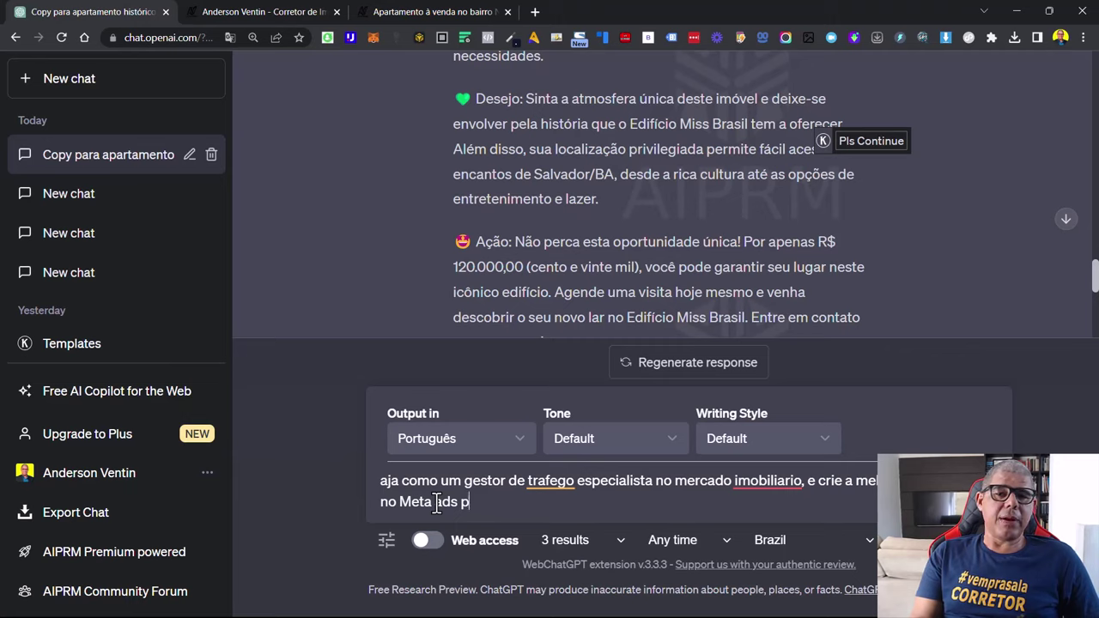
key("BackSpace")
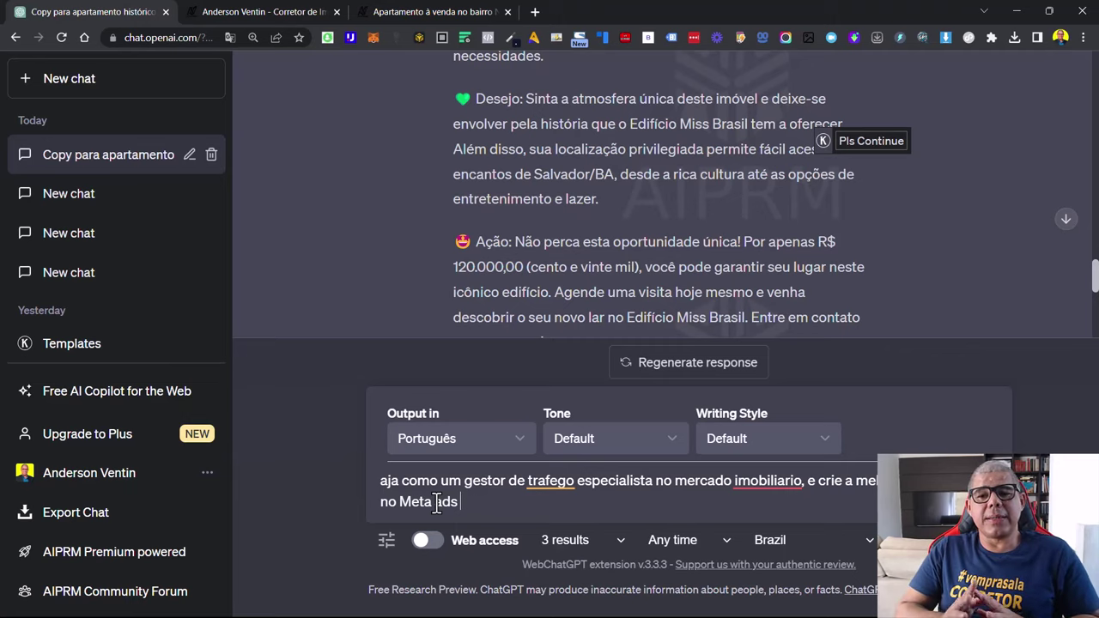
key("ctrl+a")
key("BackSpace")
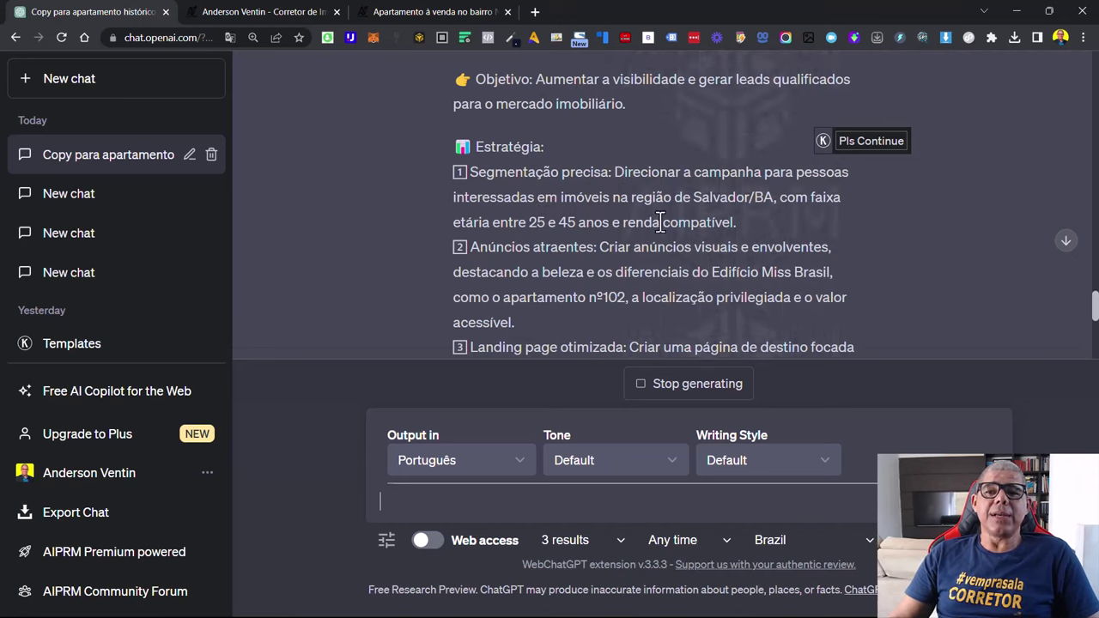
Read through the Meta Ads campaign reply down to remarketing and A/B testing, then return to the prompt
scroll(609, 256, "down", 1)
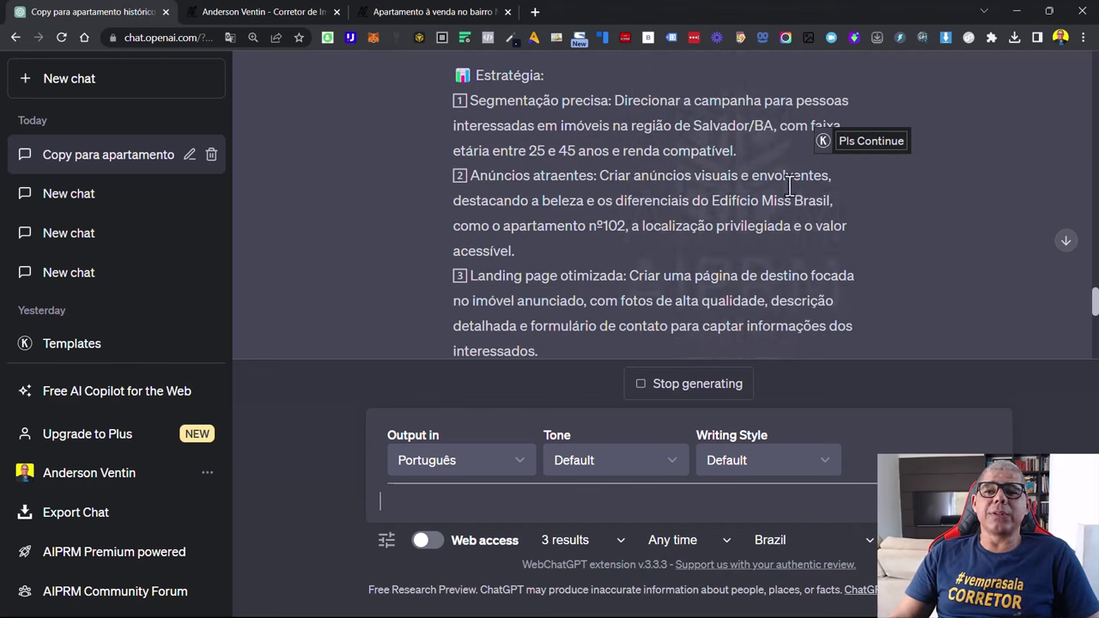
scroll(541, 234, "down", 1)
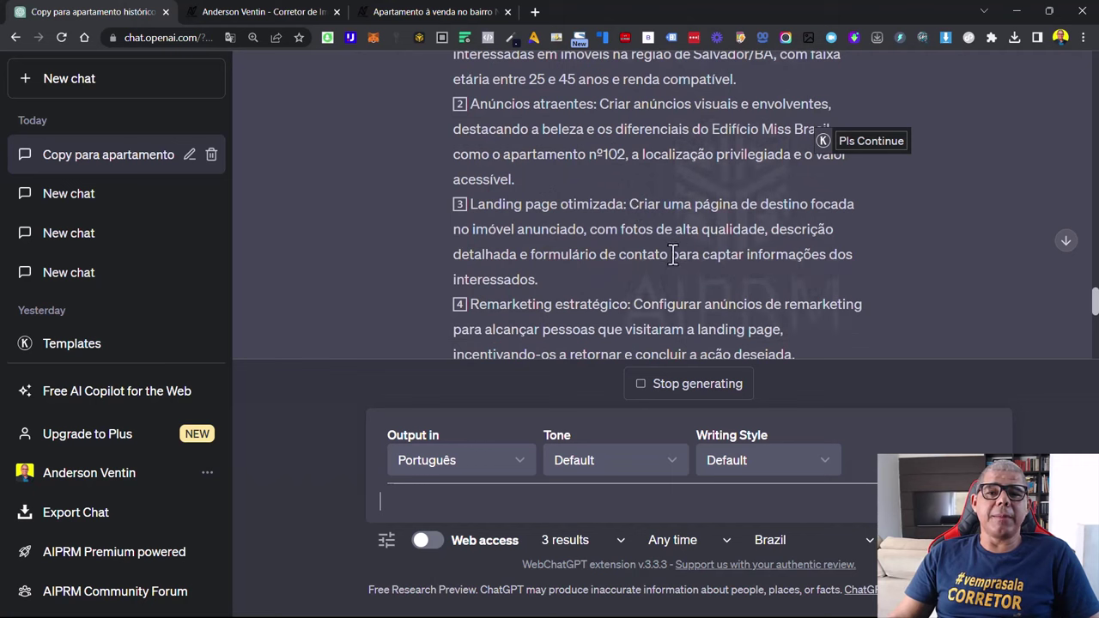
scroll(674, 255, "down", 2)
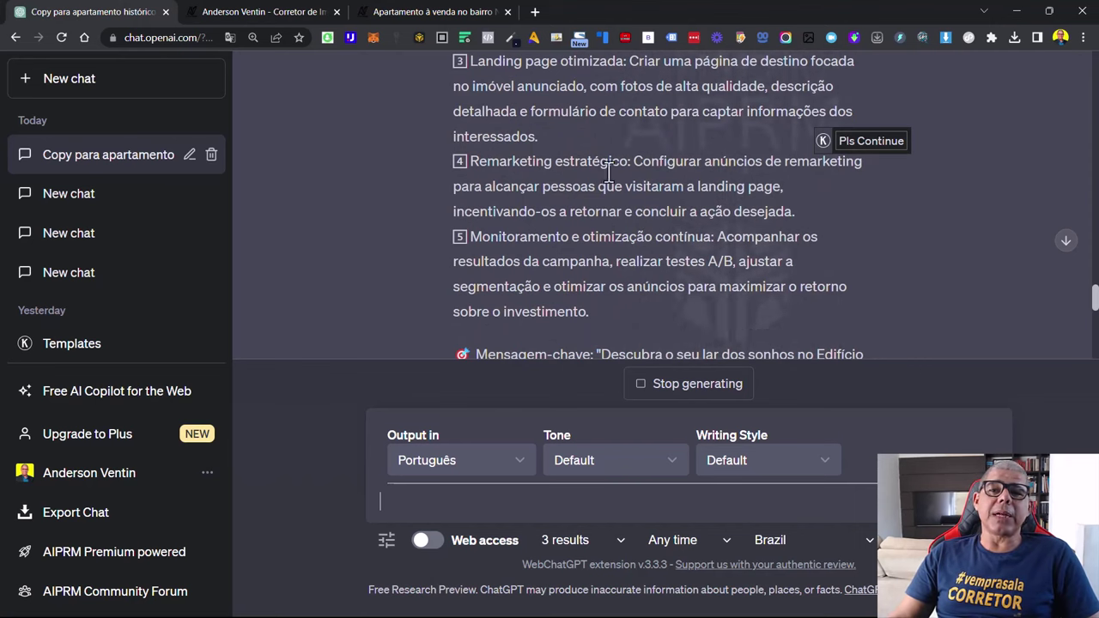
scroll(608, 172, "up", 1)
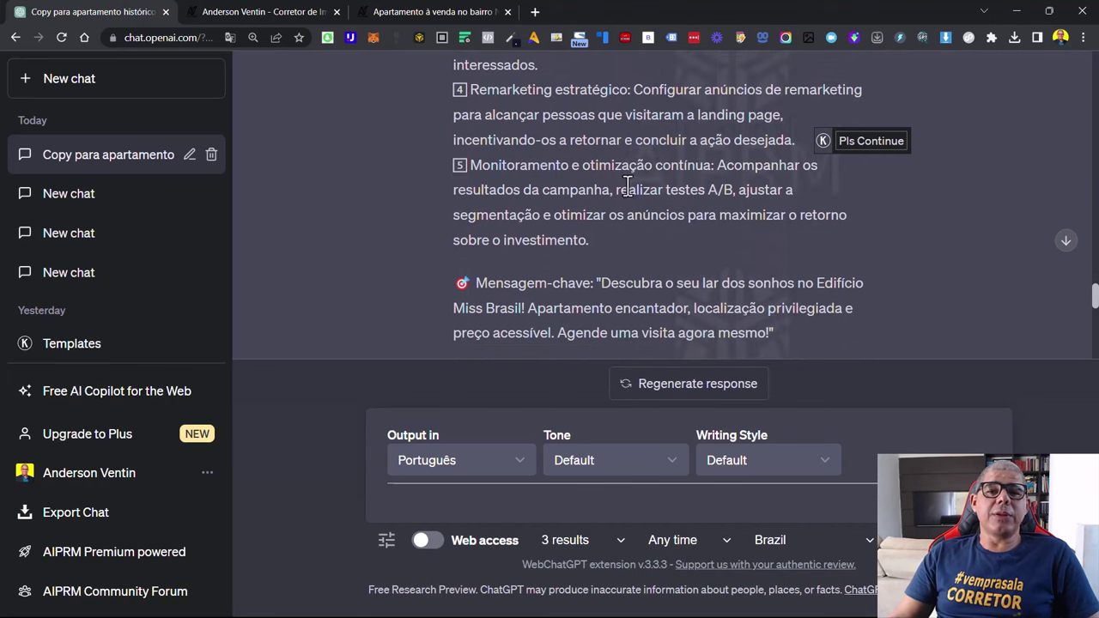
scroll(625, 189, "down", 2)
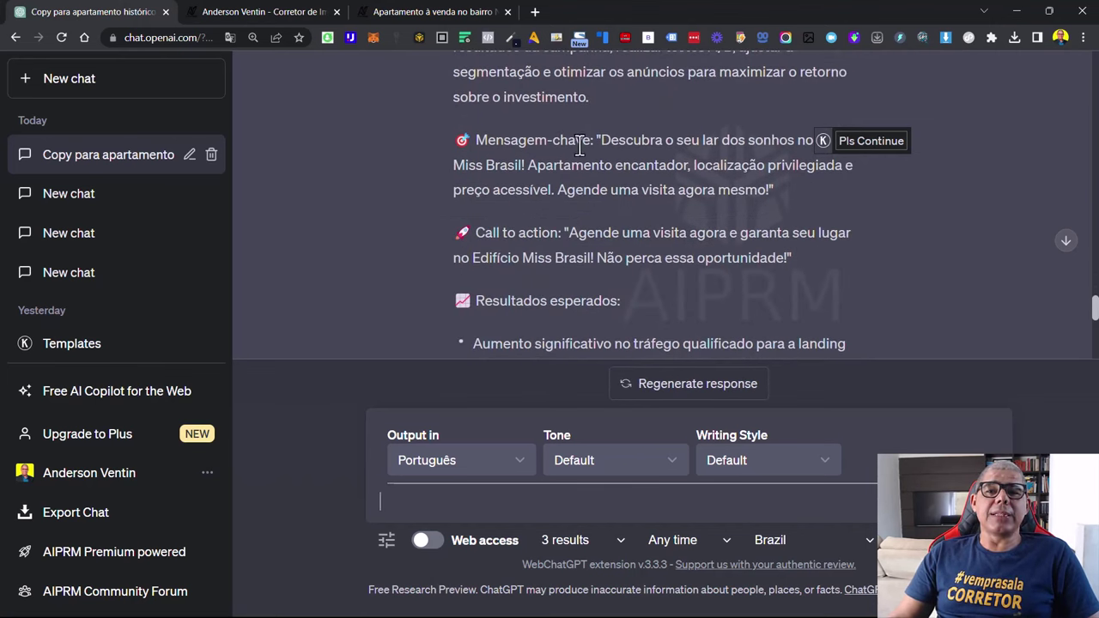
scroll(550, 234, "down", 1)
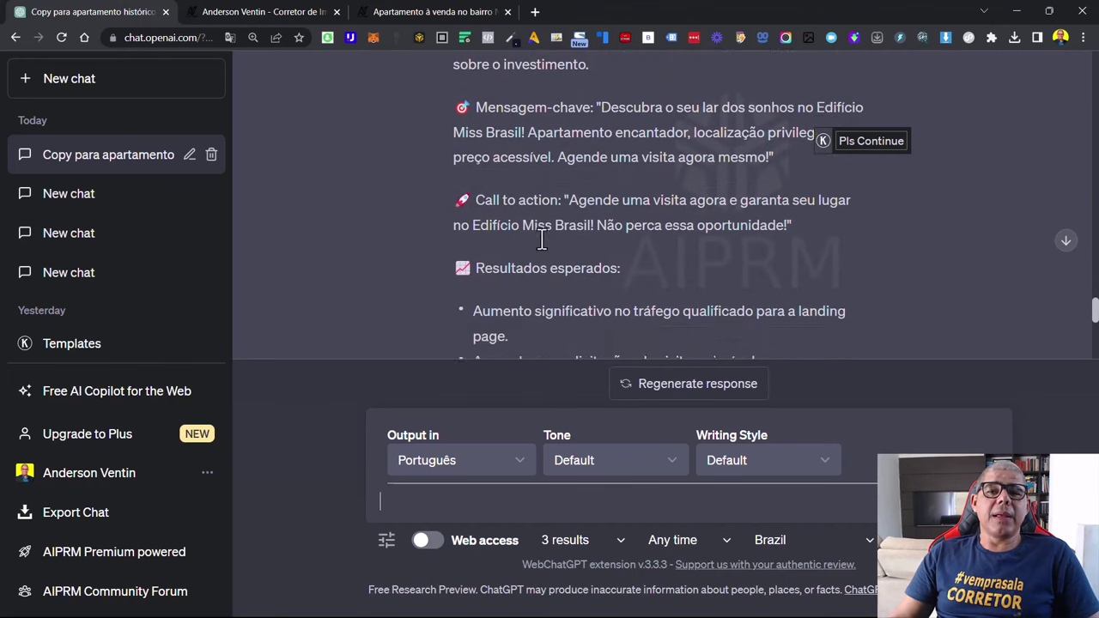
scroll(542, 240, "down", 1)
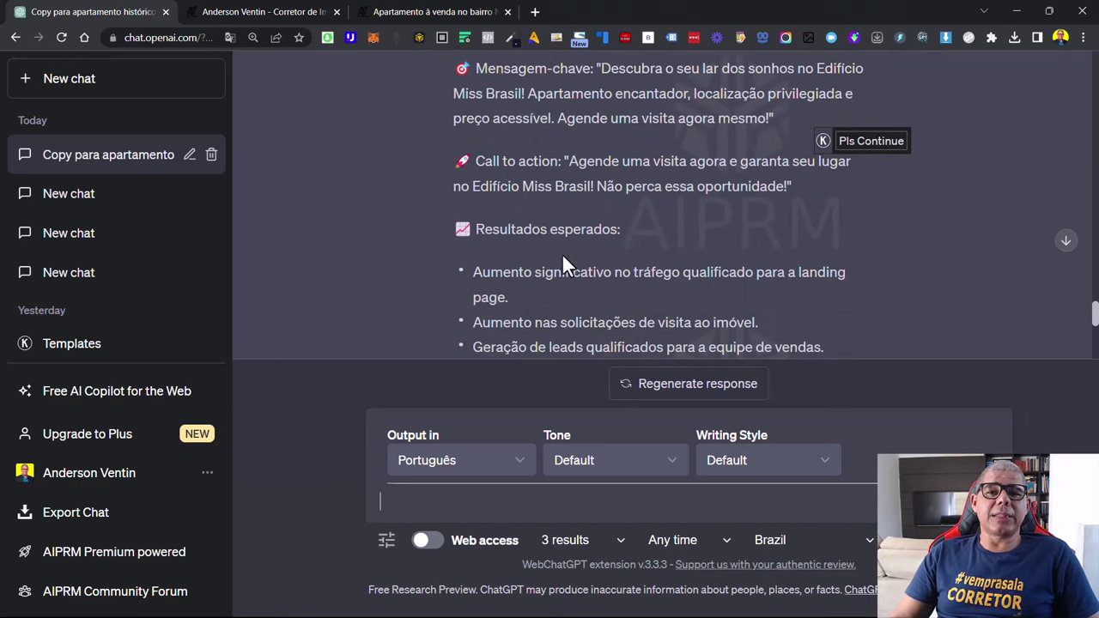
scroll(584, 245, "down", 4)
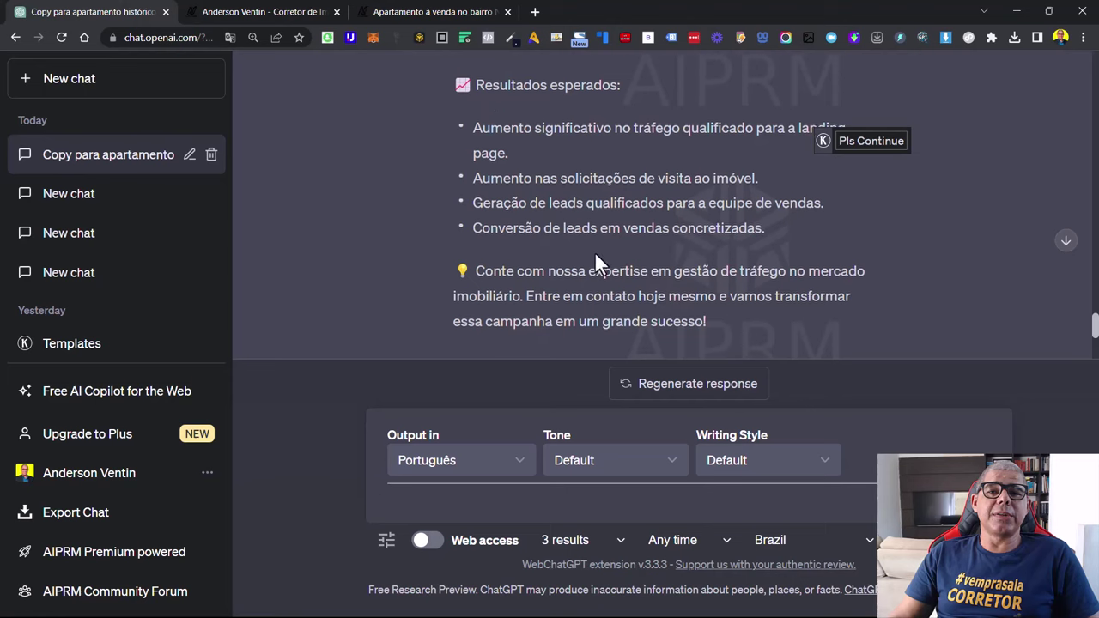
scroll(595, 251, "down", 4)
scroll(623, 226, "up", 5)
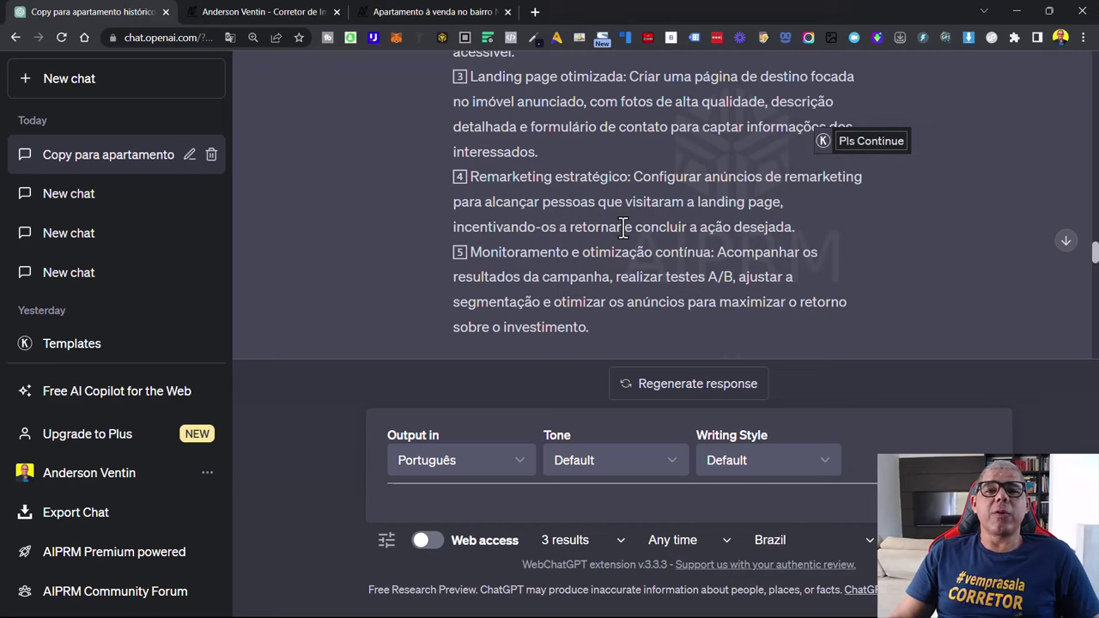
scroll(623, 227, "up", 10)
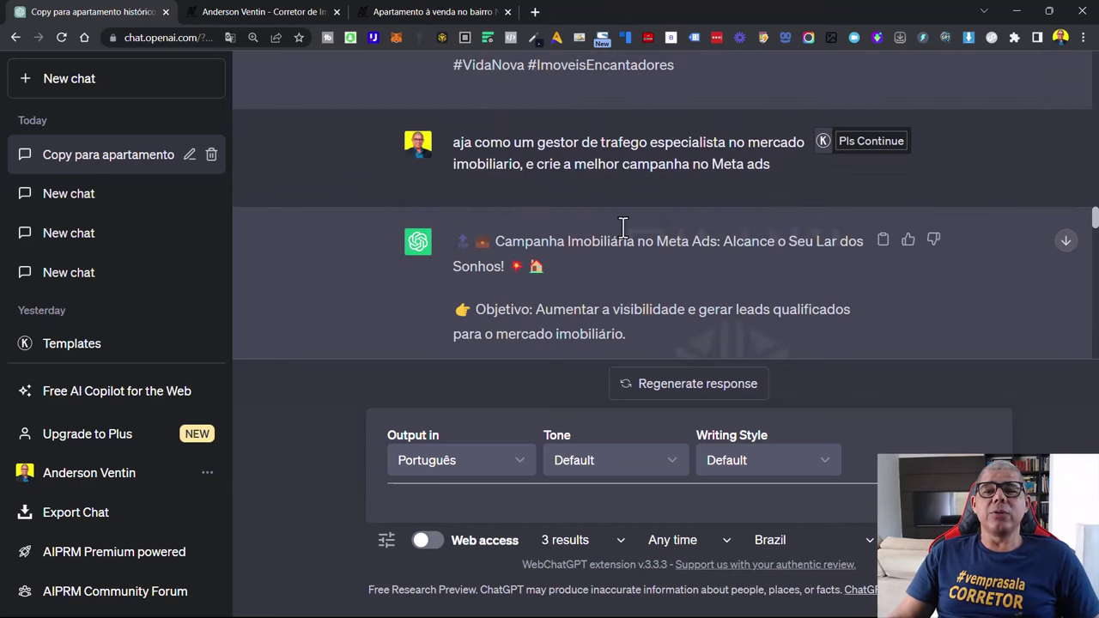